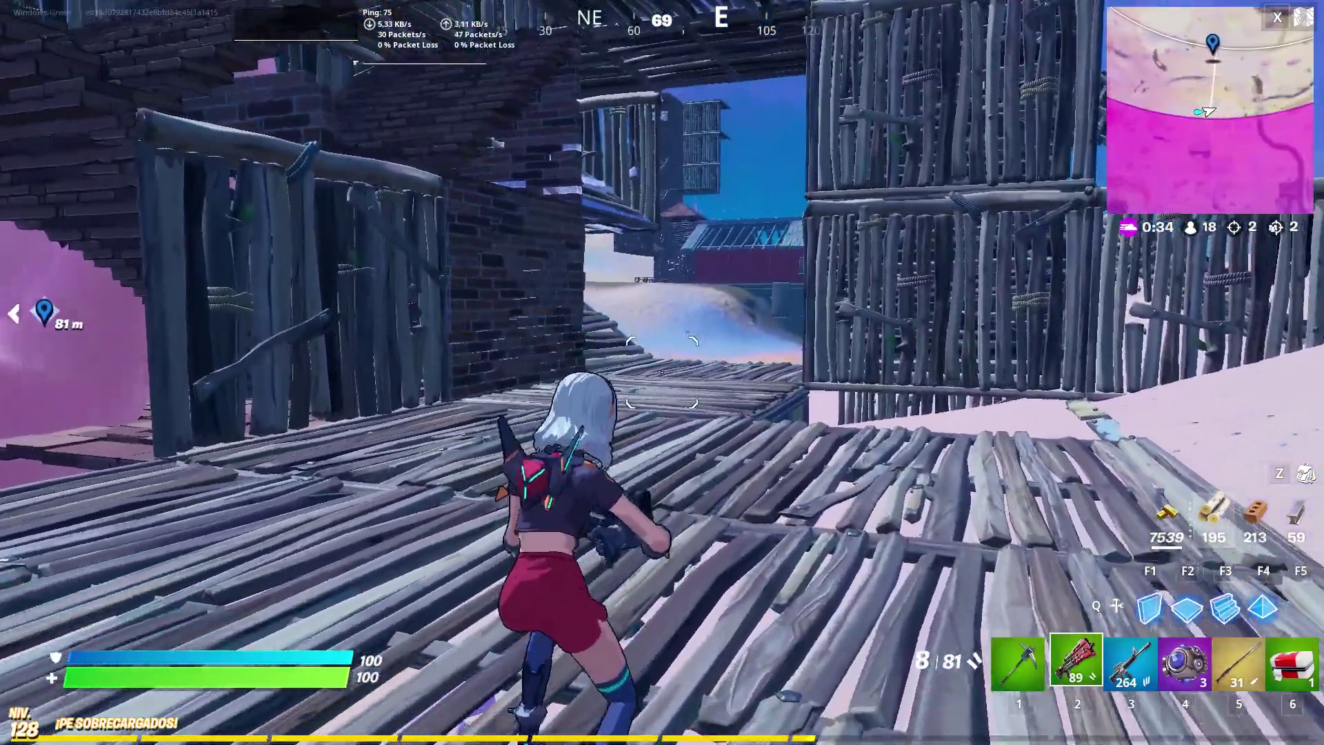
key("5")
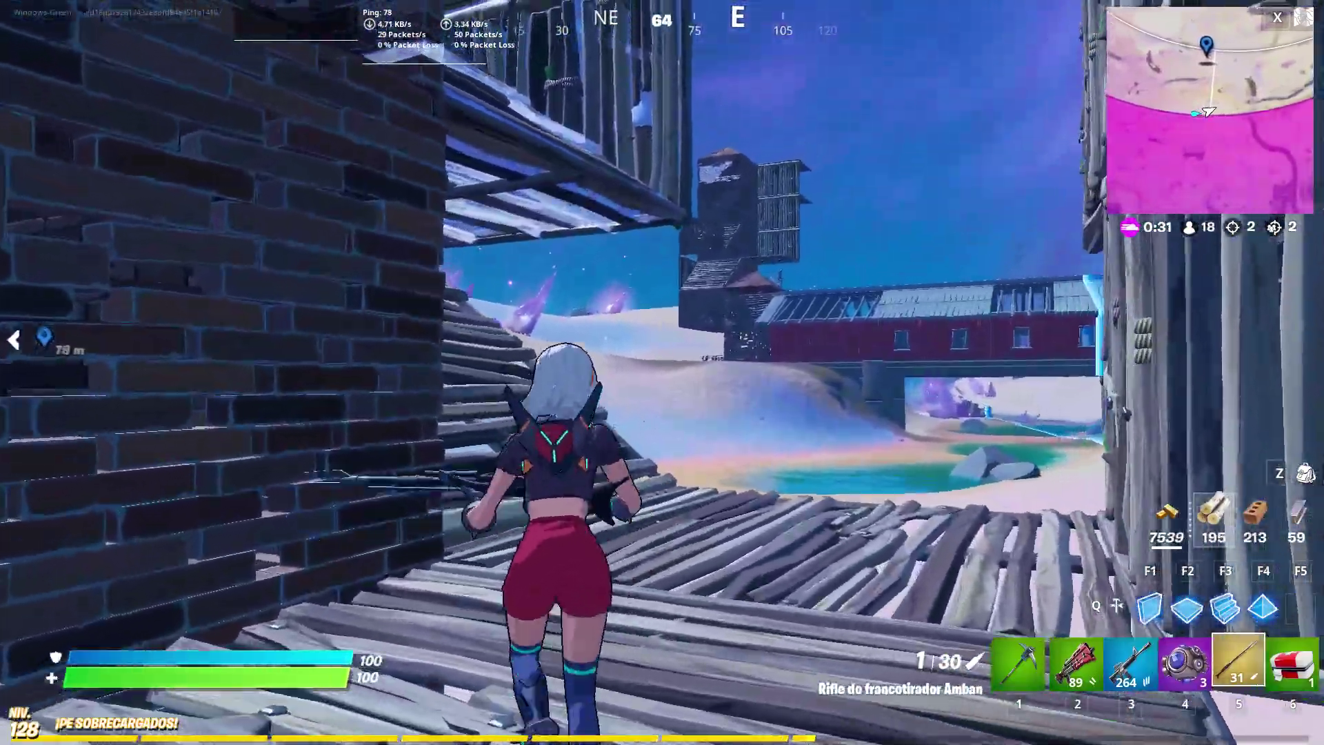
right_click(662, 373)
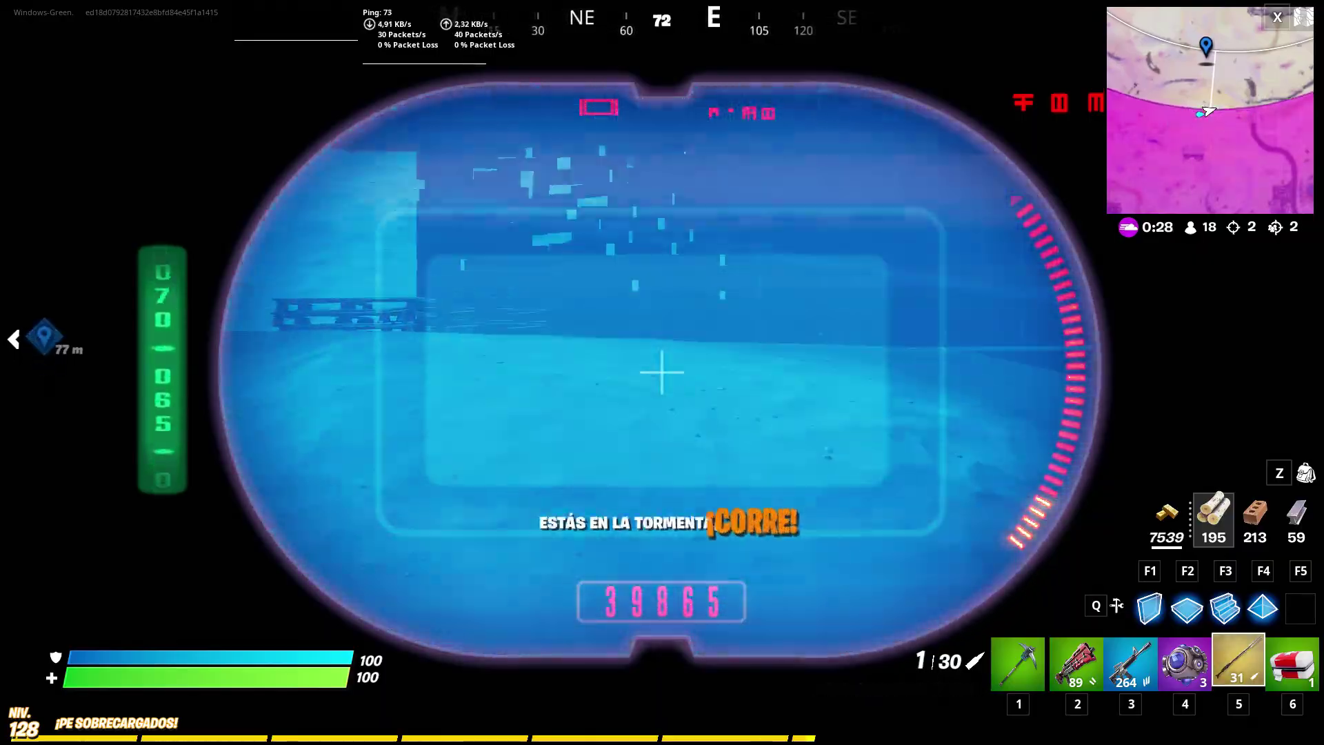
key("4")
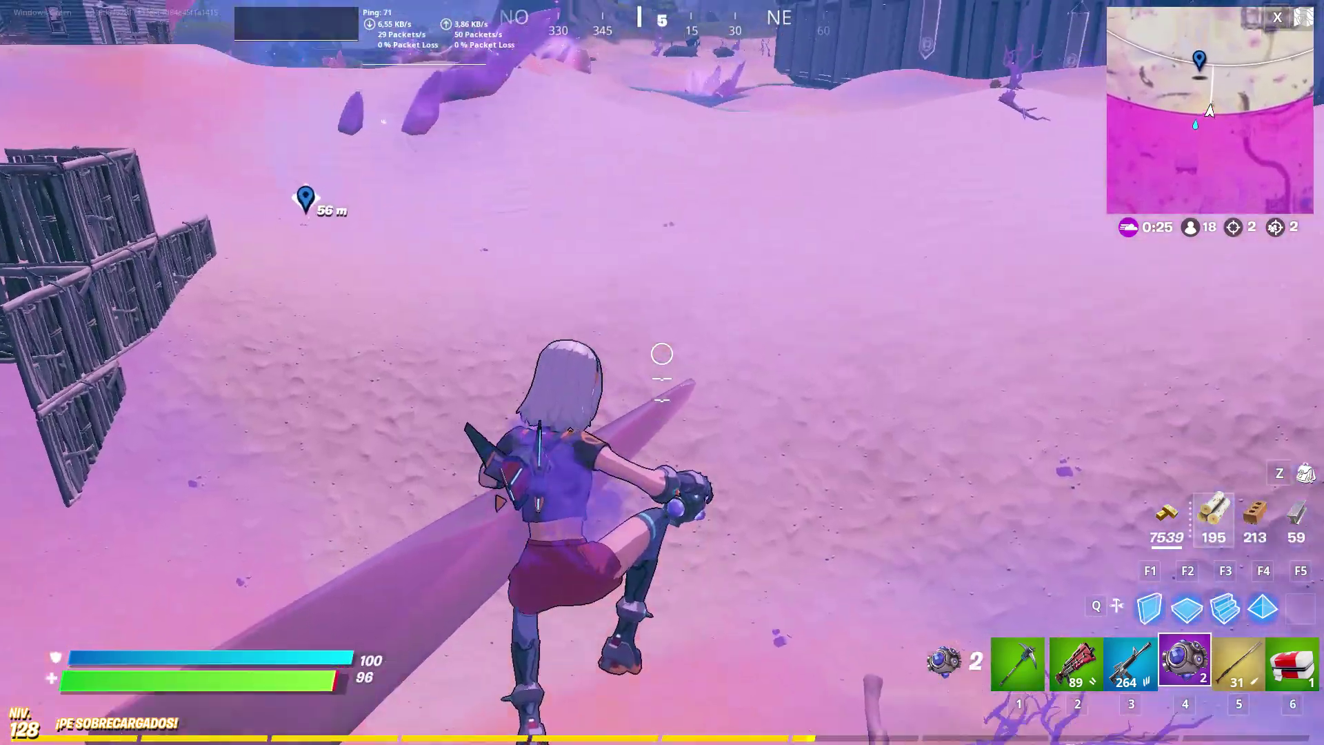
key("2")
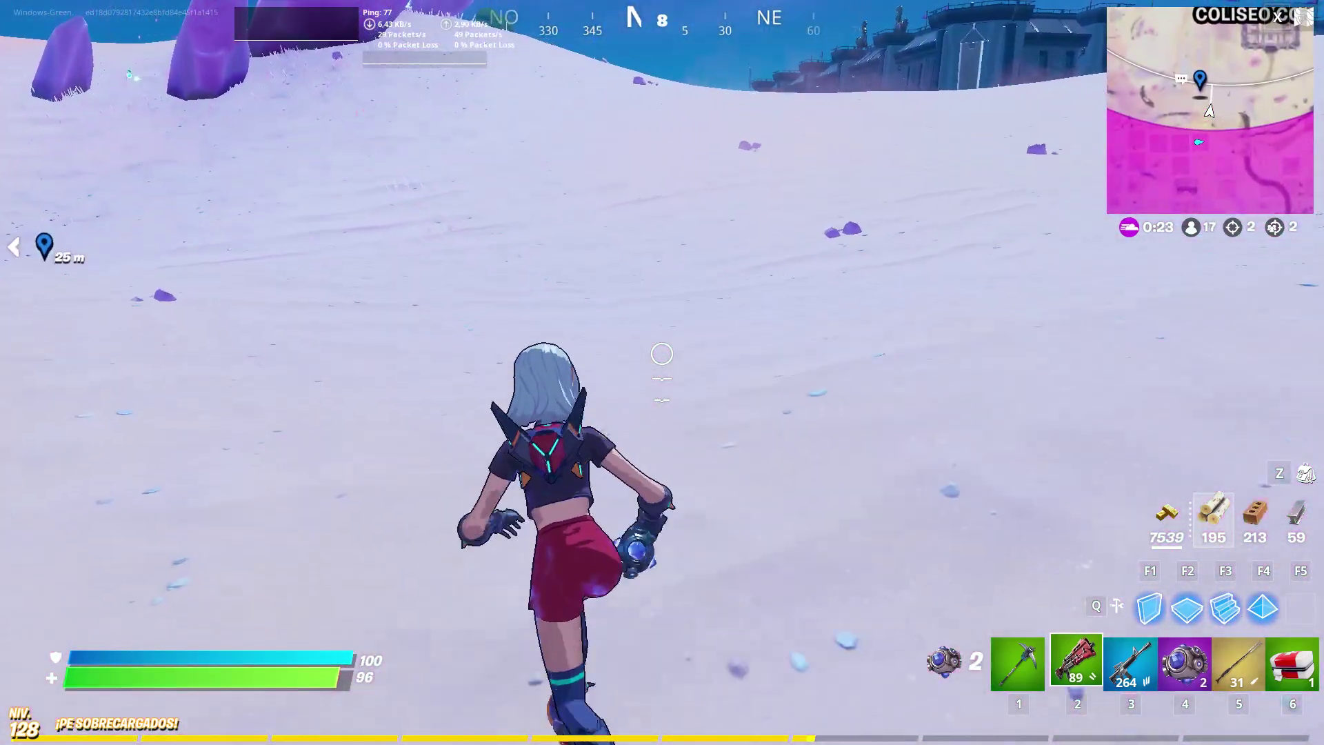
key("q")
key("q")
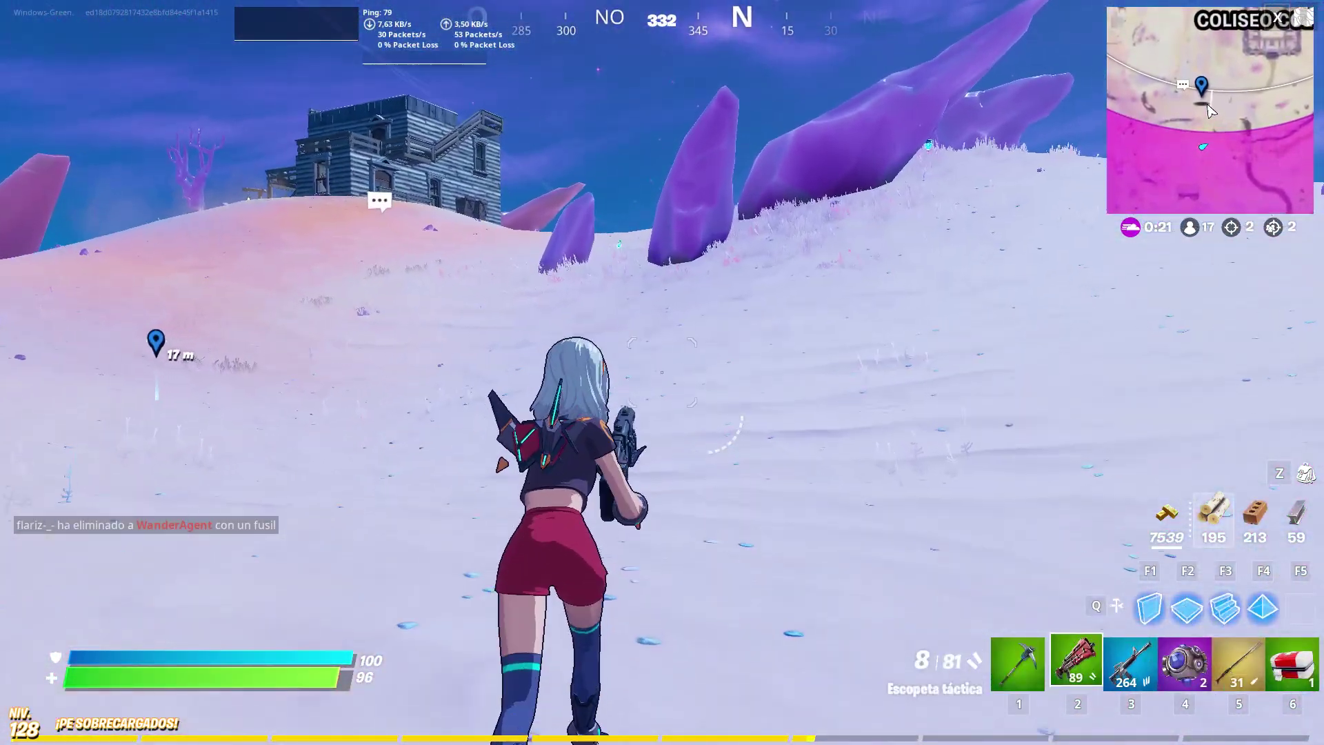
key("w")
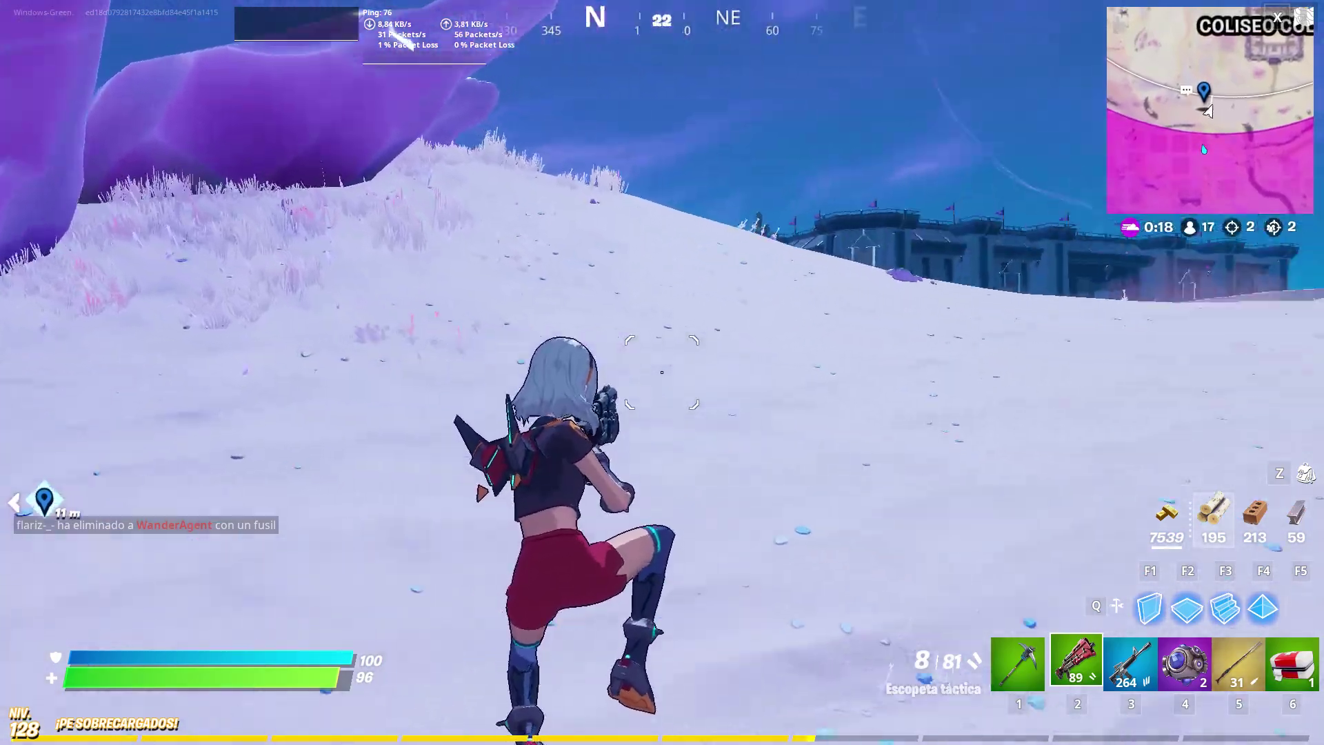
key("w")
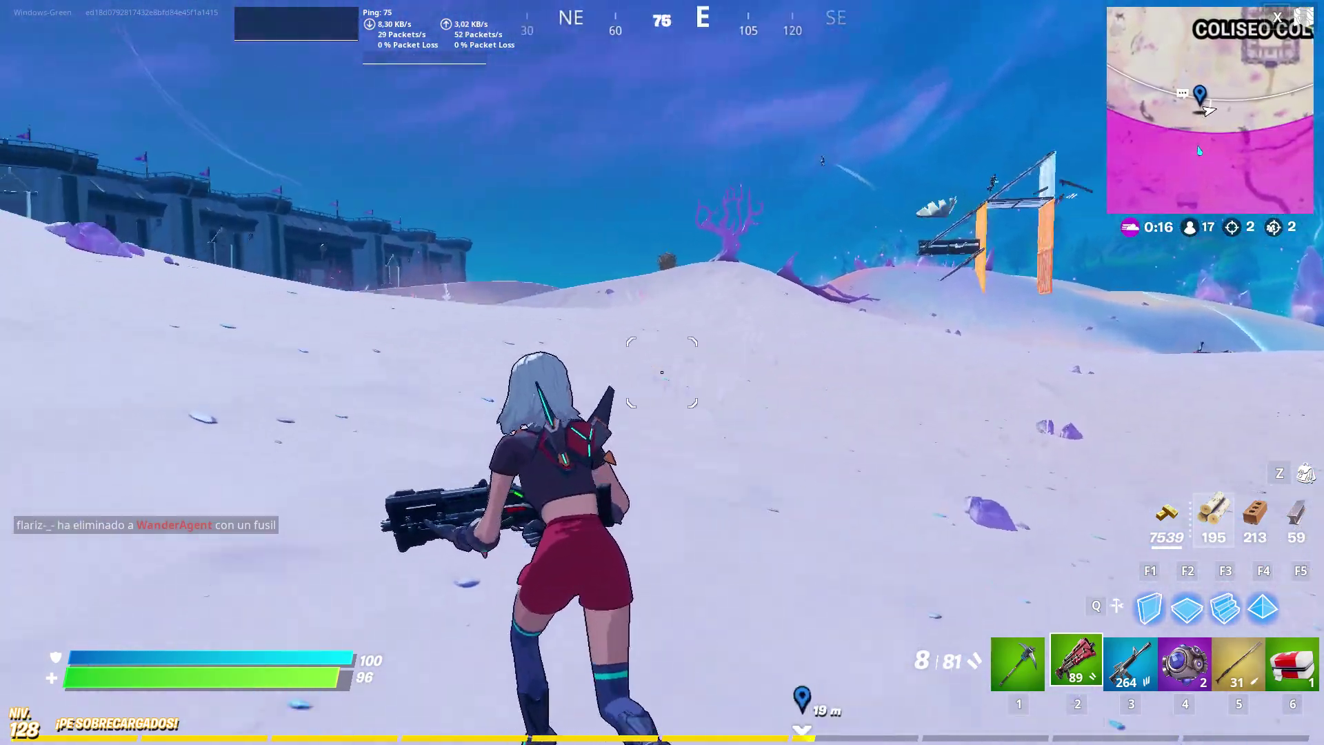
key("w")
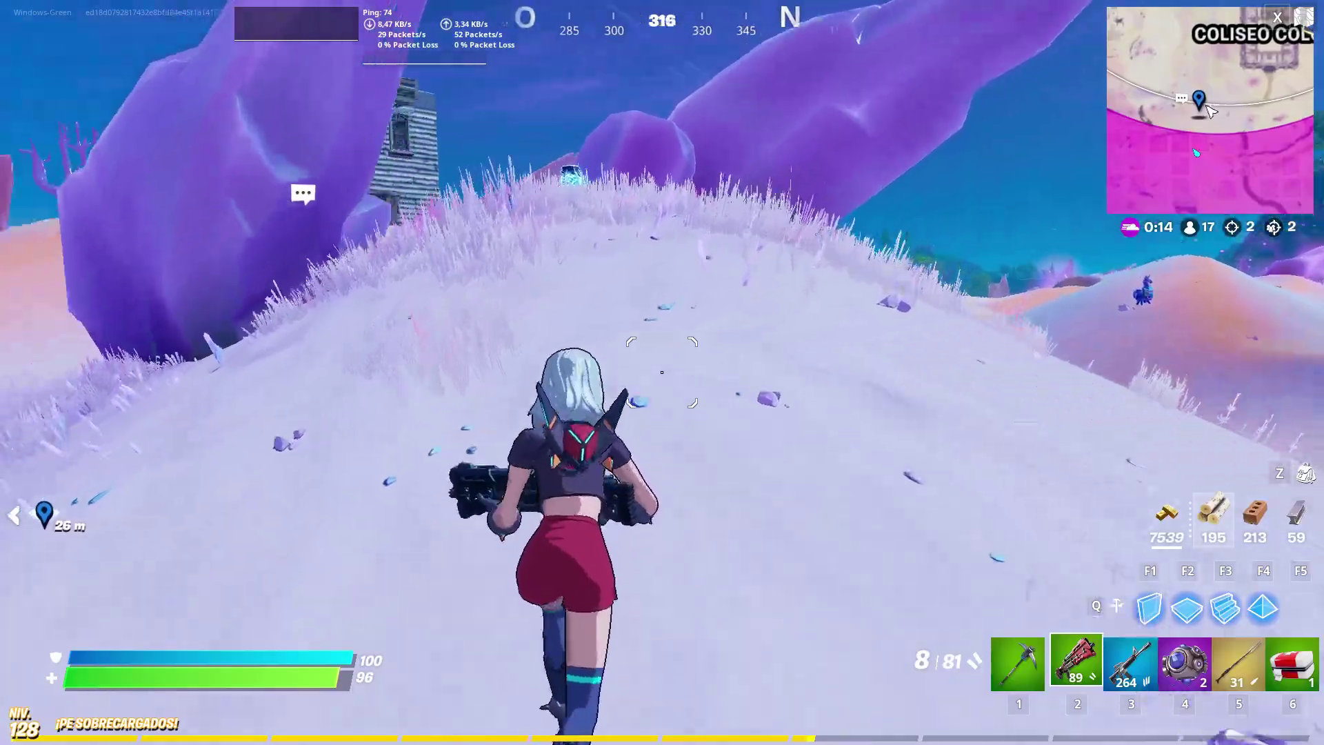
key("w")
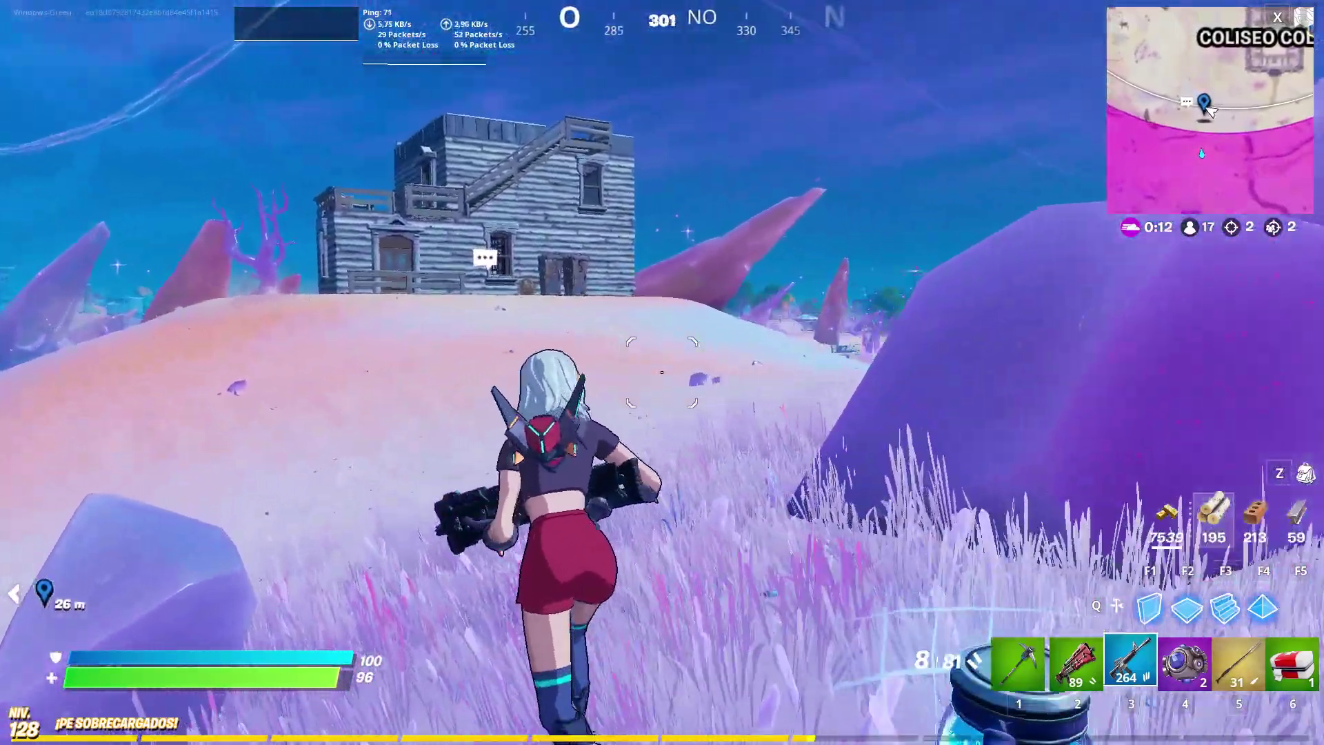
scroll(663, 373, "down", 3)
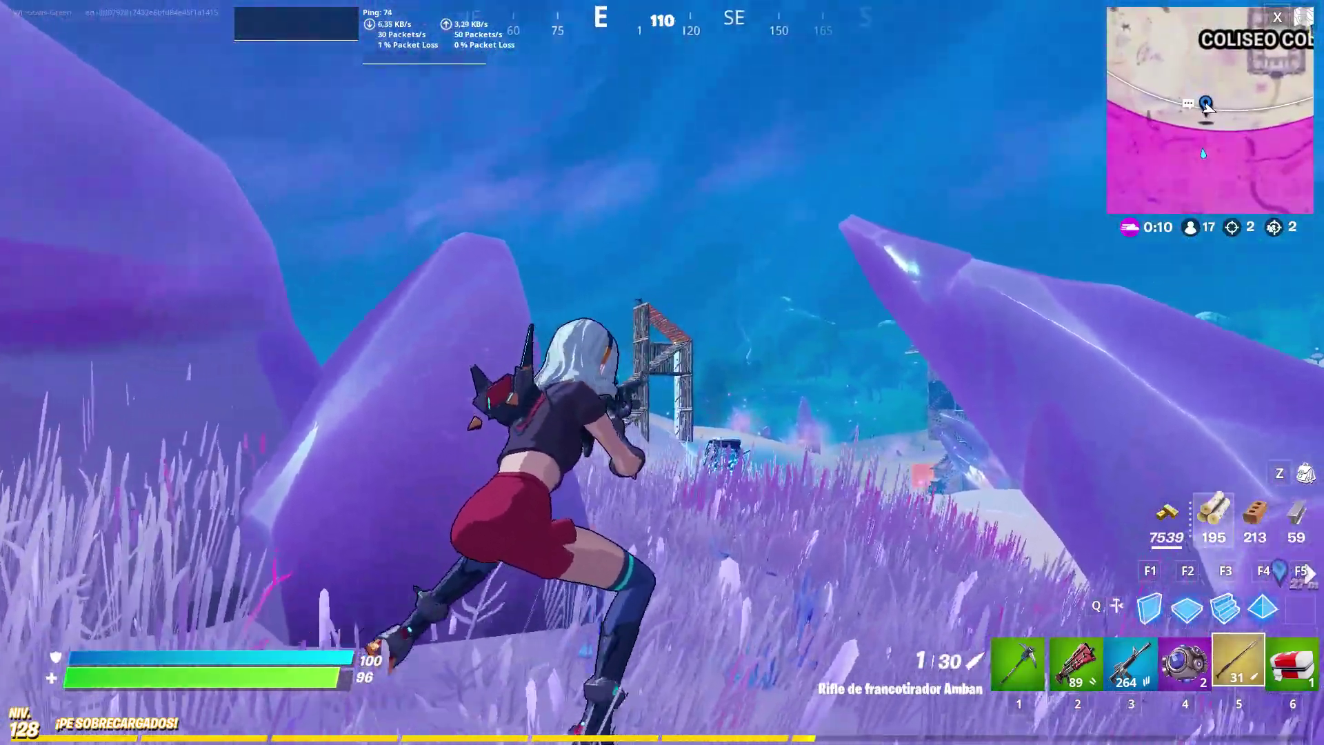
right_click(663, 373)
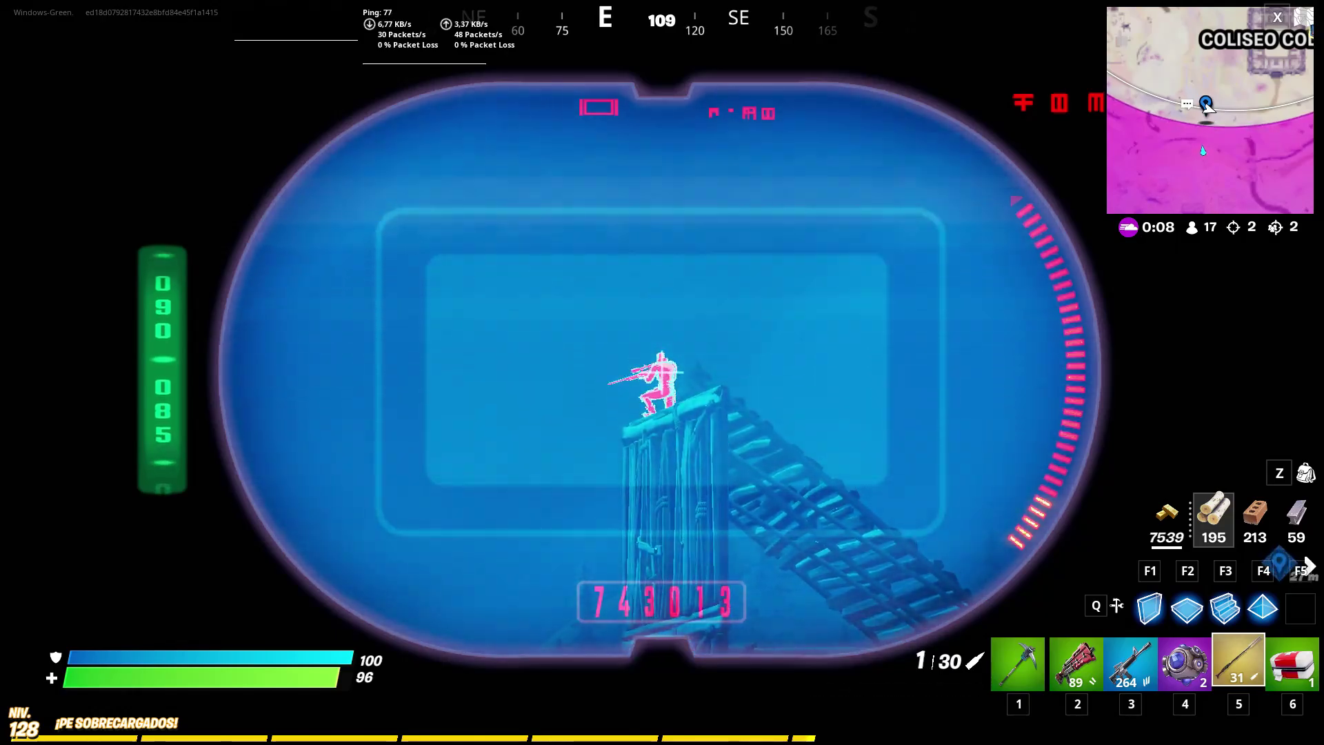
left_click(662, 372)
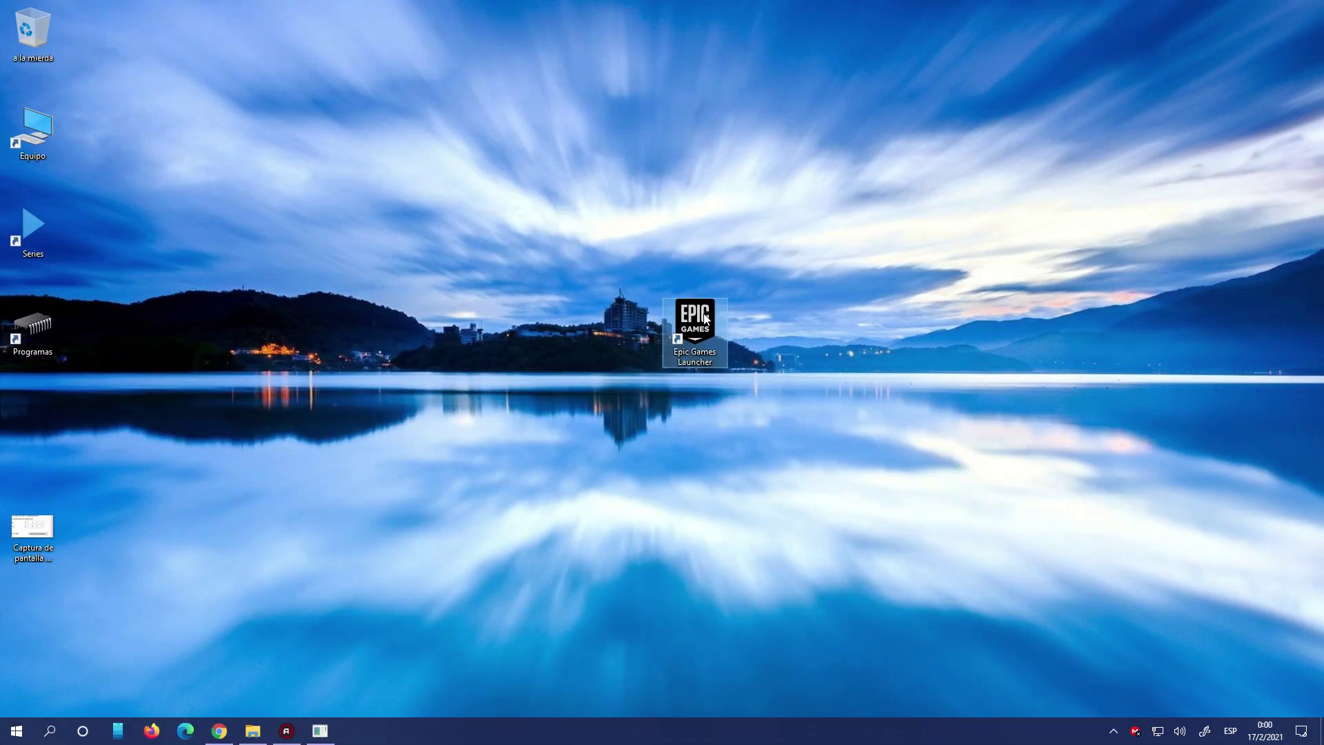
Step: Move the Epic Games Launcher desktop shortcut below the Programas shortcut
left_click_drag(699, 308, 52, 384)
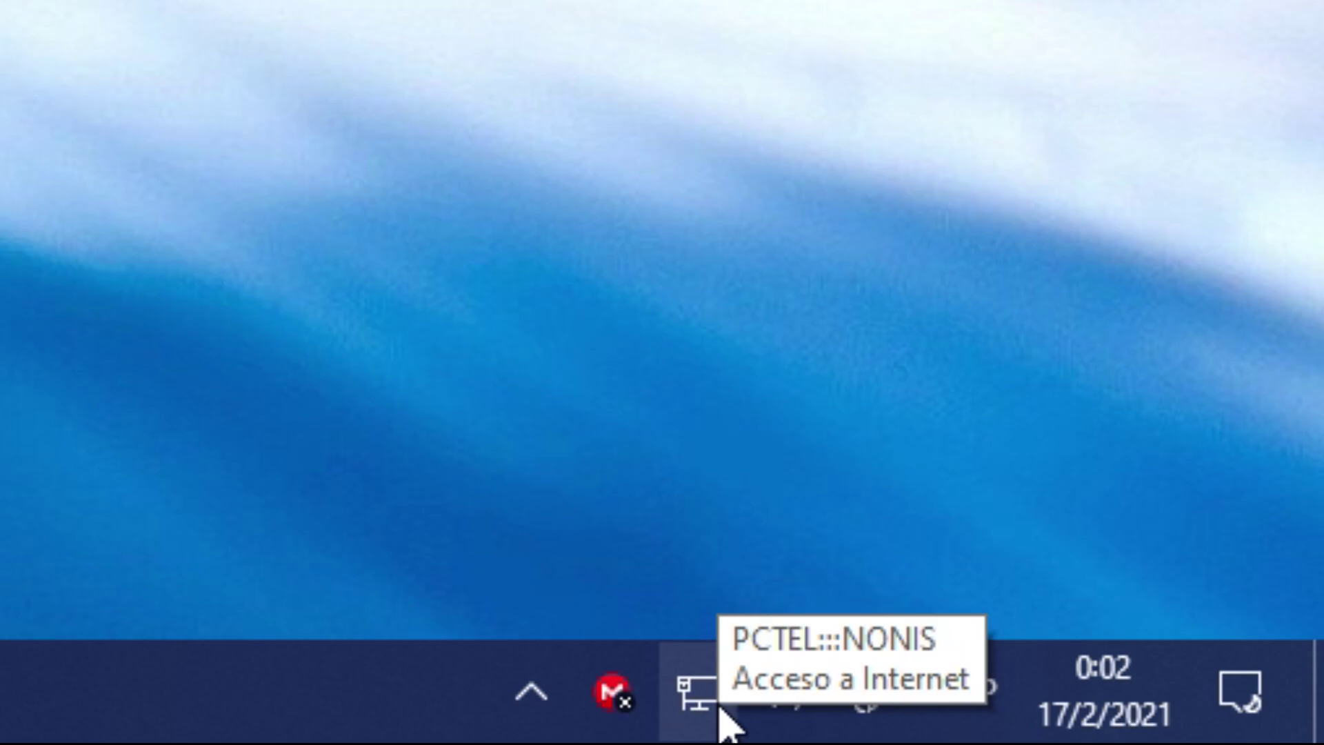
Step: Open the network and Internet settings and bring up the adapter options in the Conexiones de red window
right_click(720, 707)
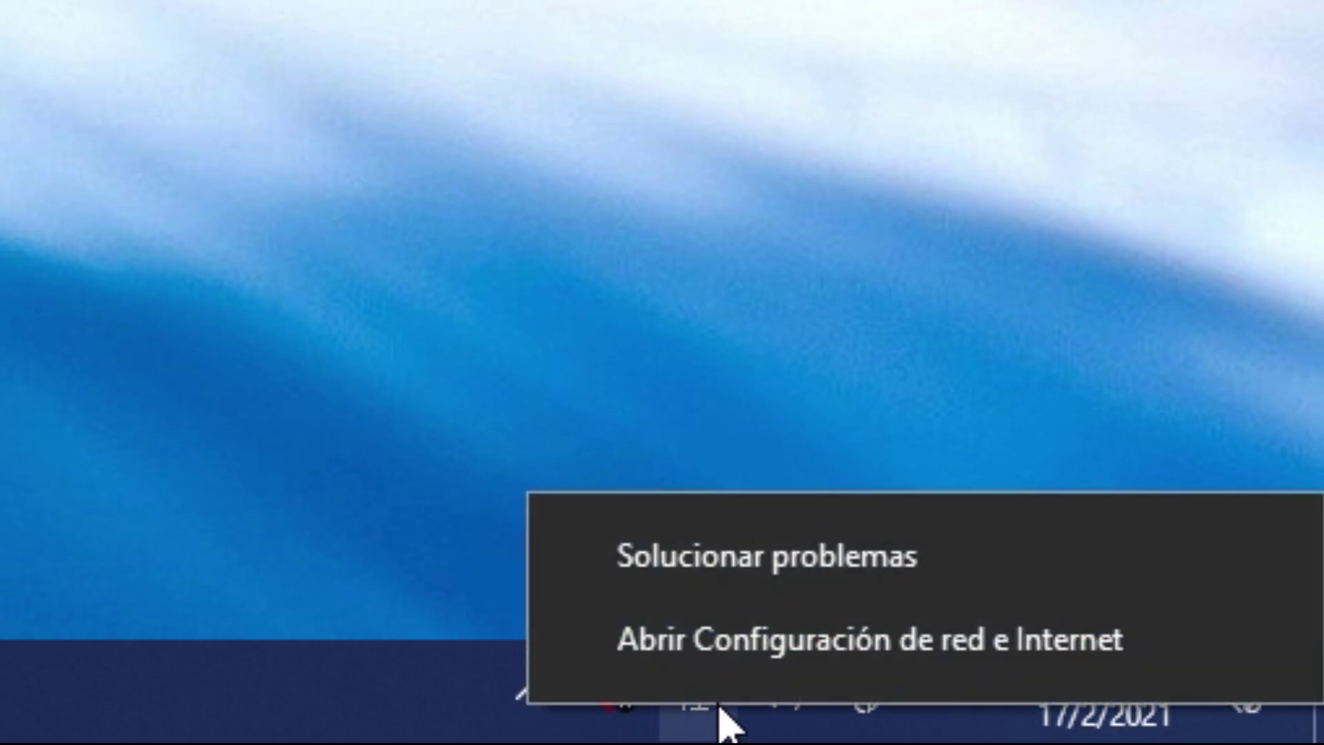
left_click(856, 639)
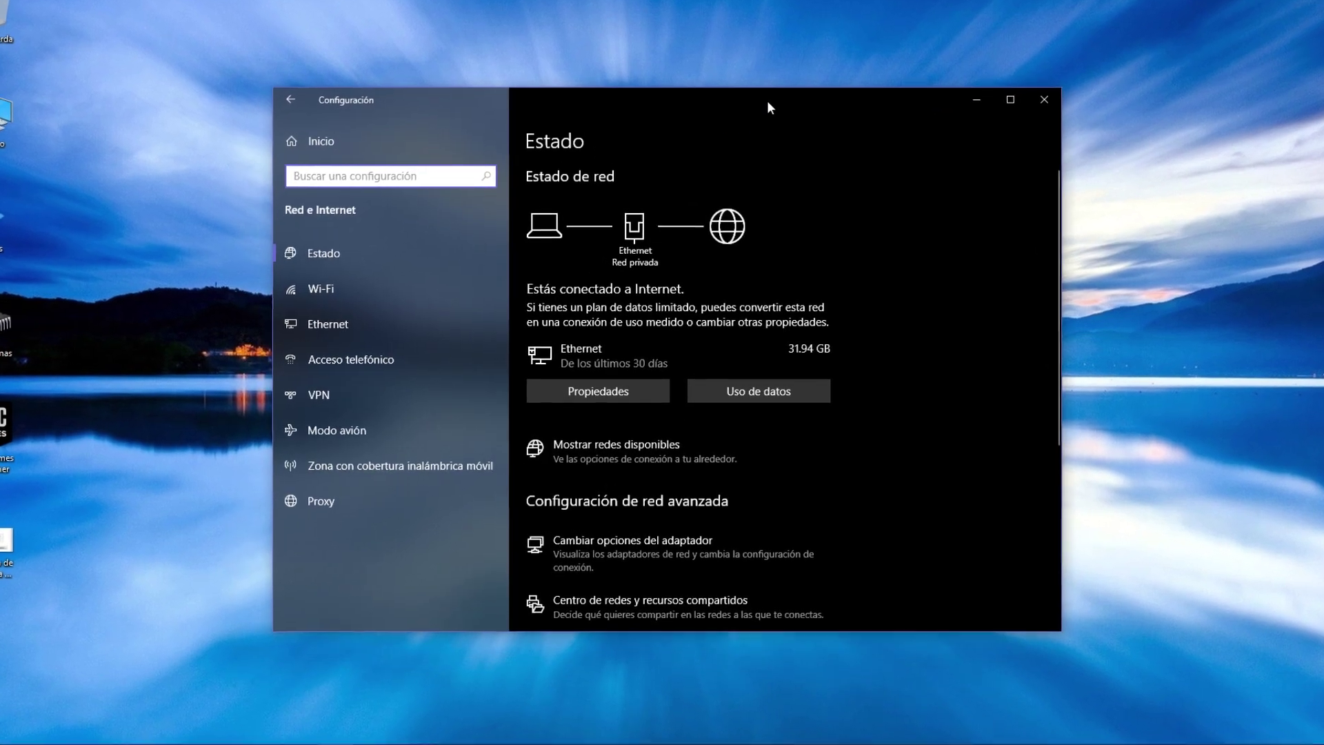
scroll(812, 446, "down", 5)
scroll(818, 448, "up", 1)
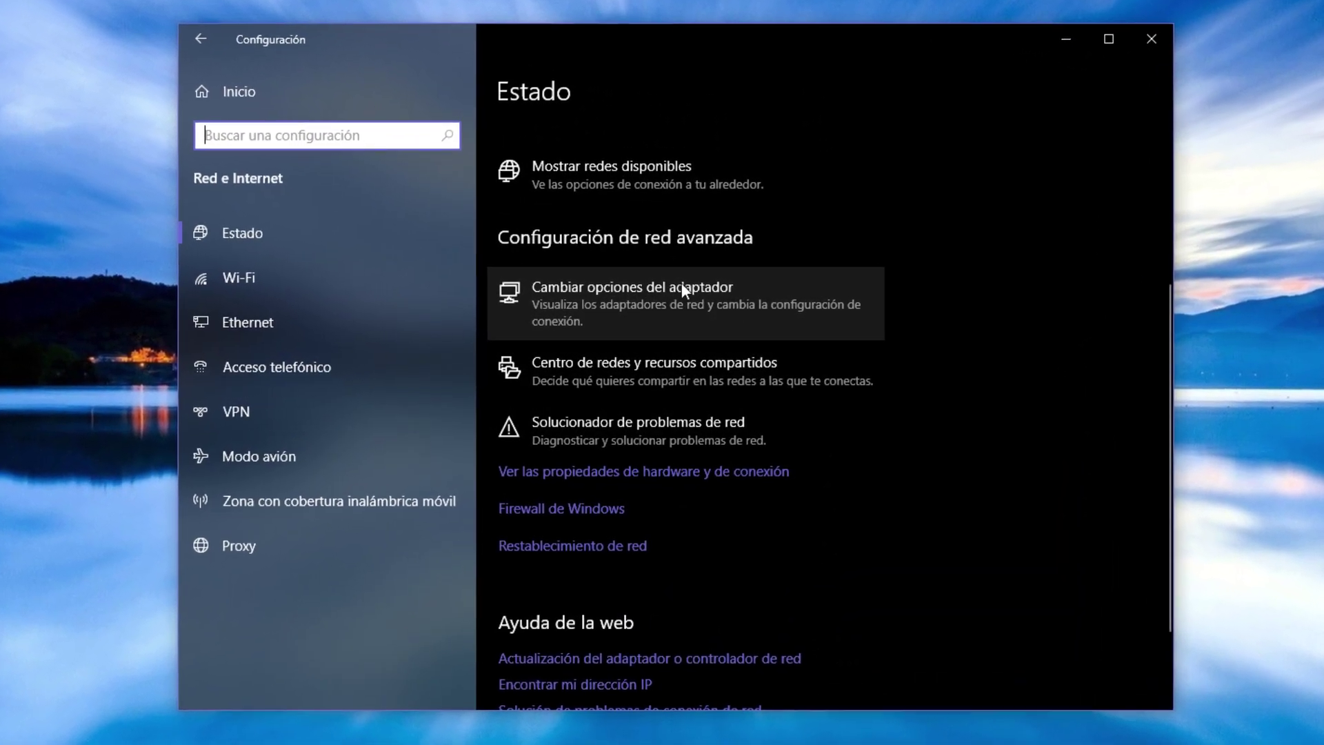
left_click(677, 291)
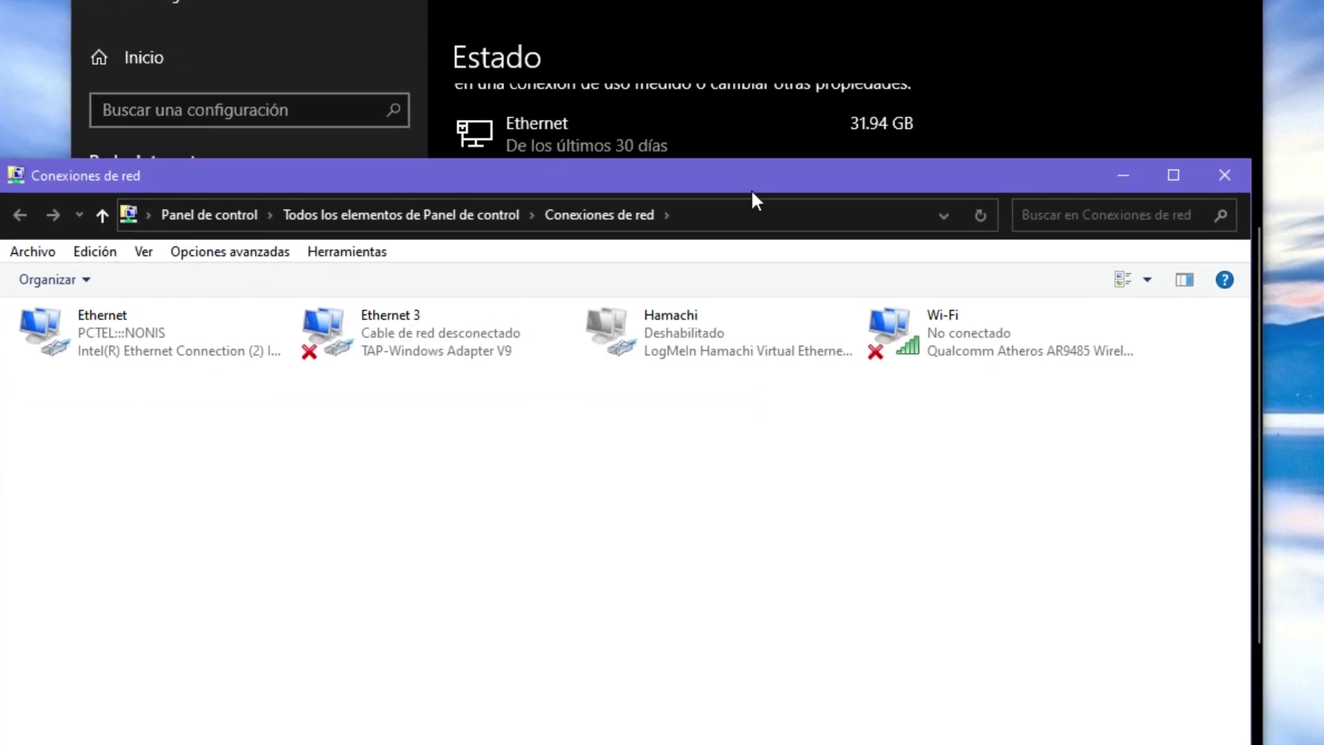
left_click_drag(761, 168, 862, 69)
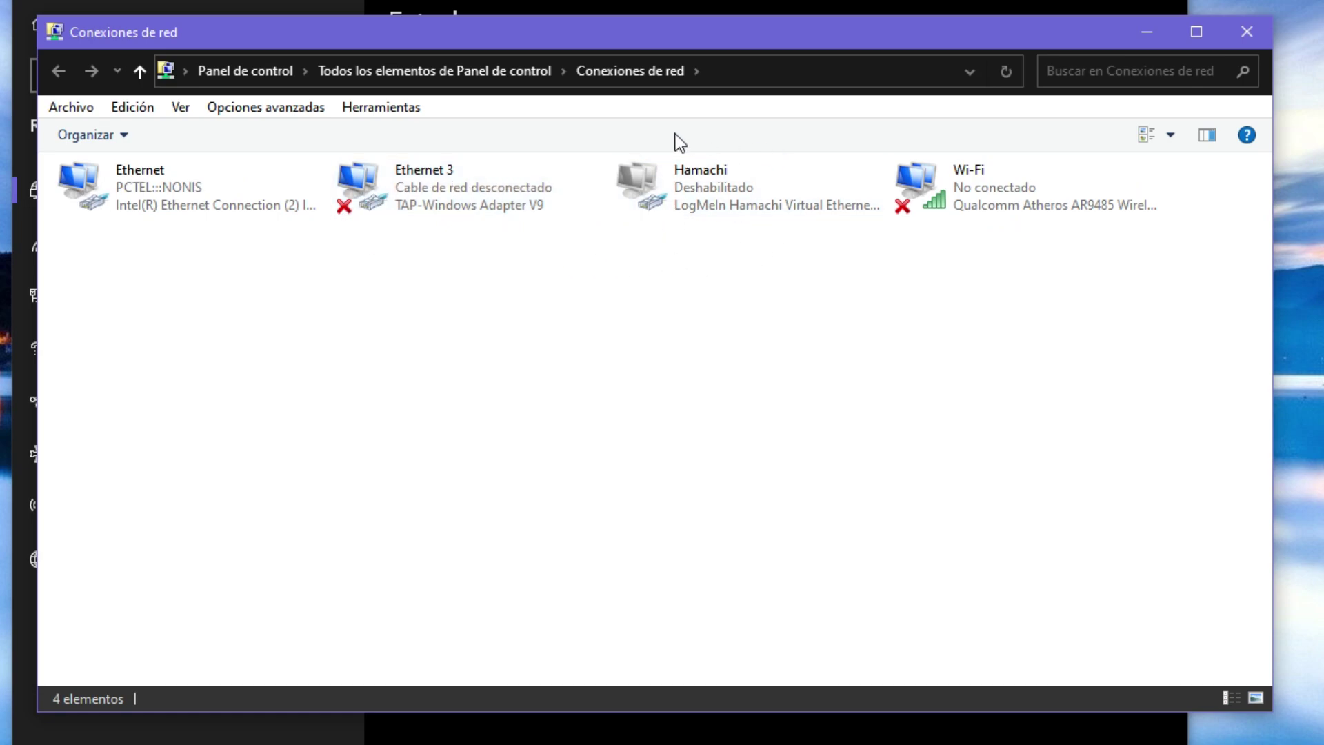
Step: Open the properties of the Ethernet adapter and place the dialog clear of the adapter's entry
left_click(963, 181)
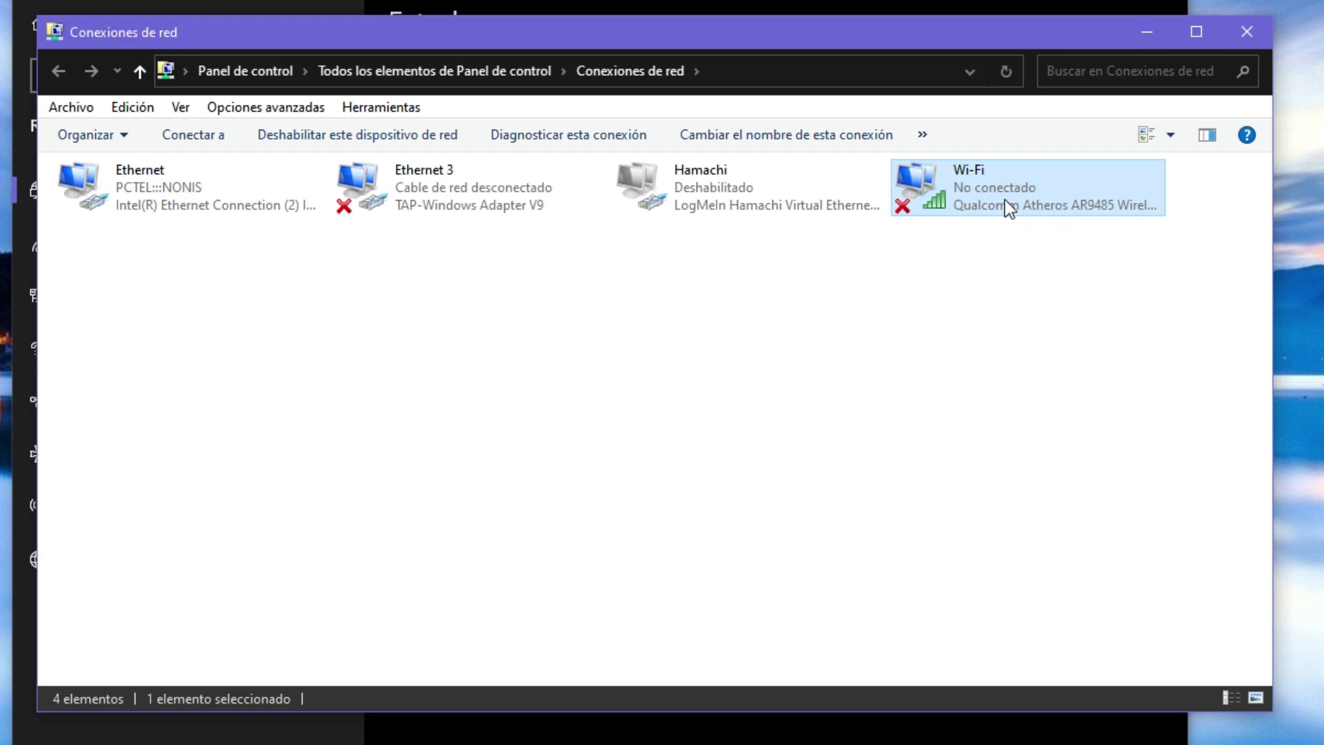
left_click(566, 245)
left_click(210, 187)
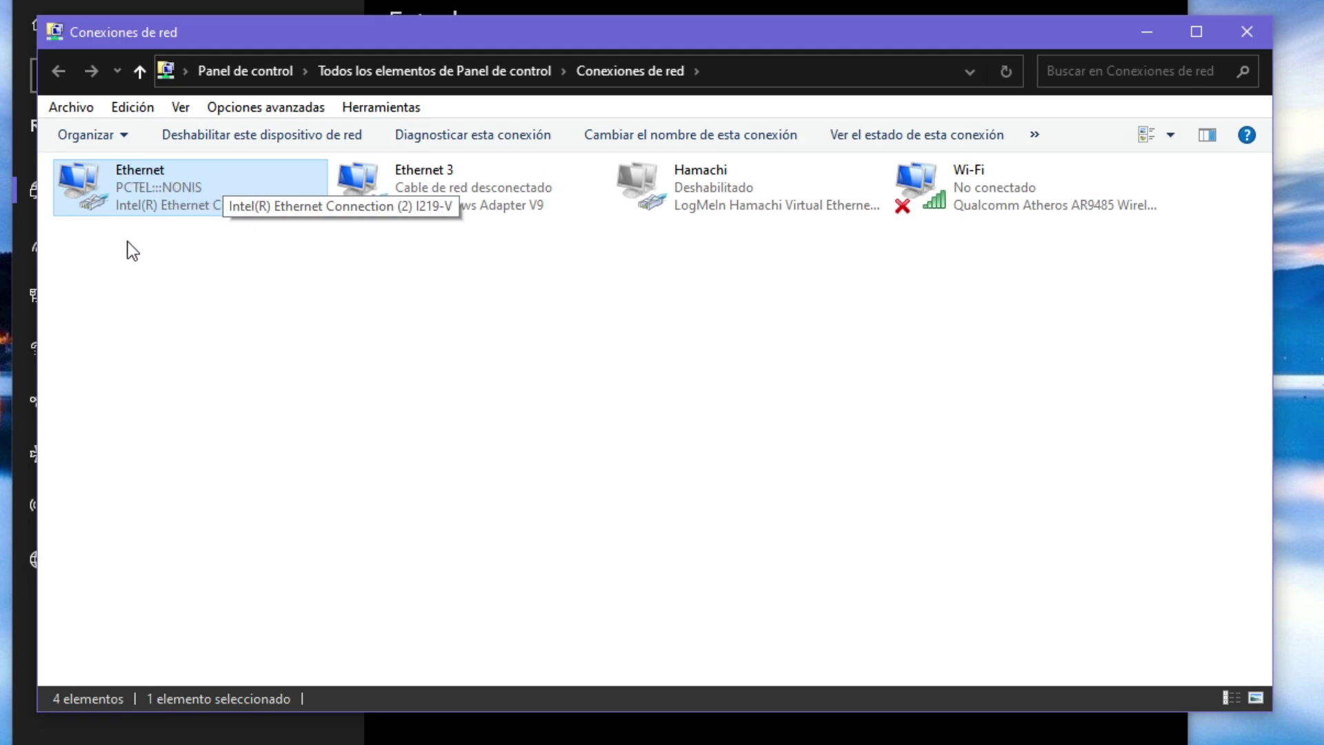
right_click(191, 184)
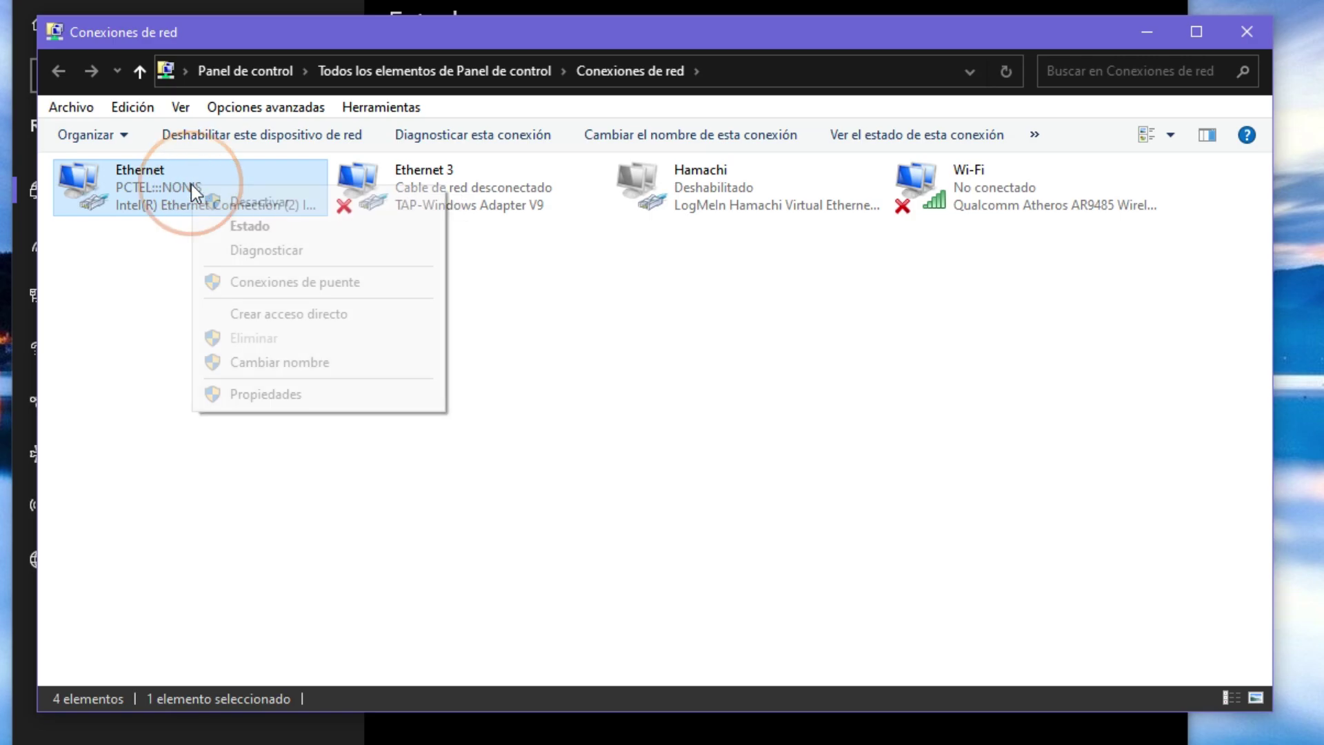
left_click(321, 396)
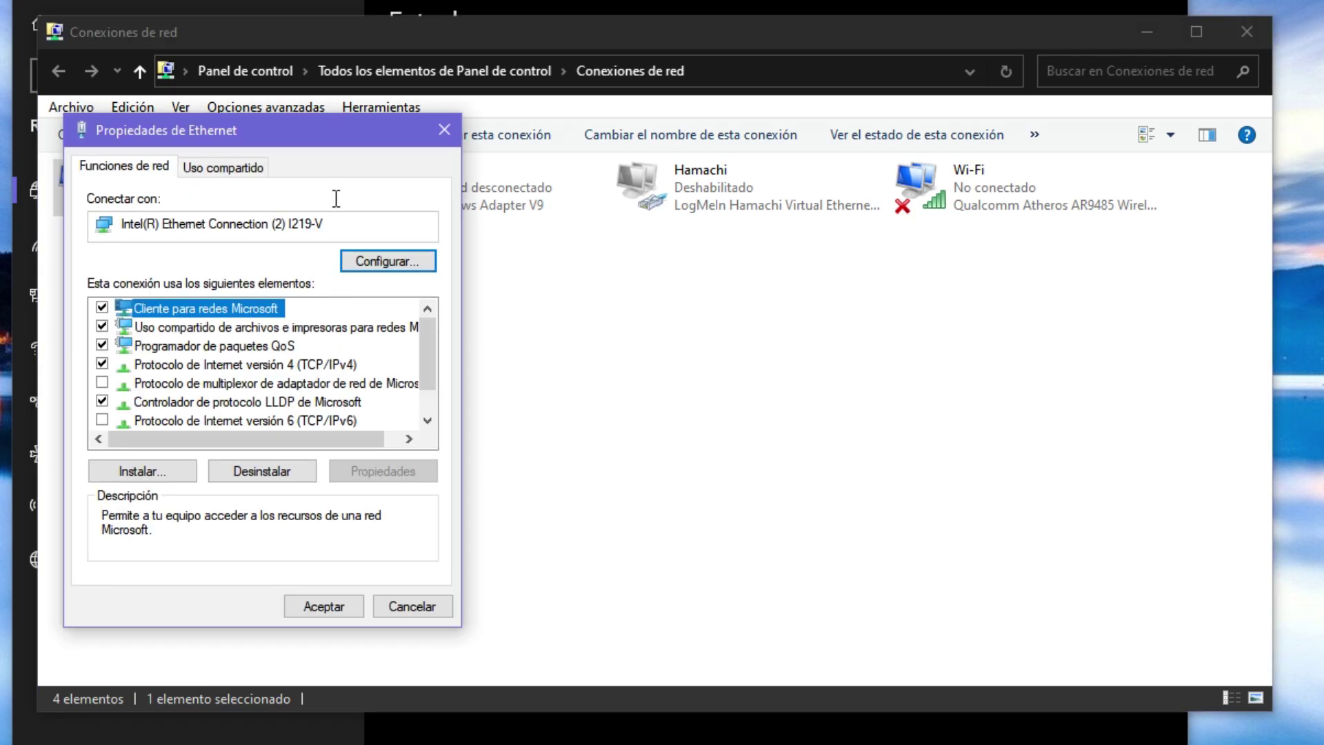
left_click_drag(293, 138, 693, 118)
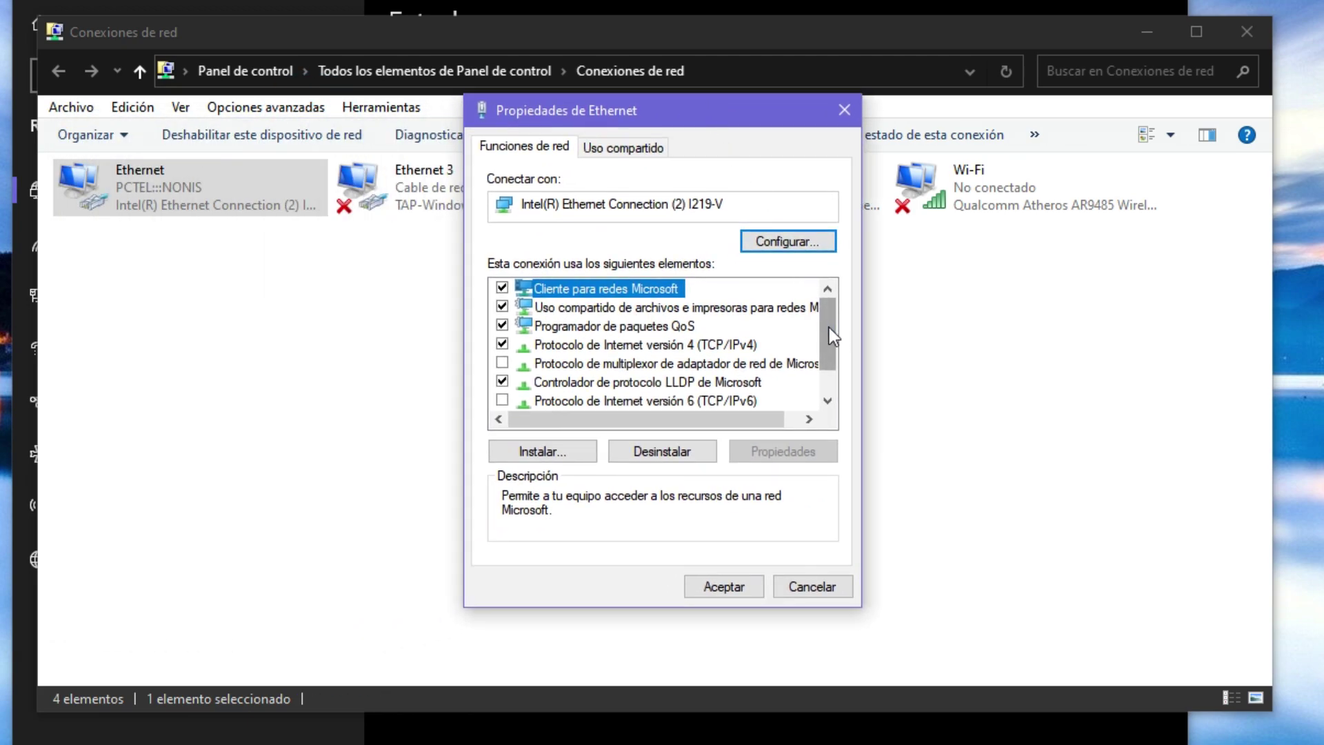
Step: Open the properties of Protocolo de Internet versión 4 (TCP/IPv4) for the Ethernet connection
scroll(829, 328, "down", 1)
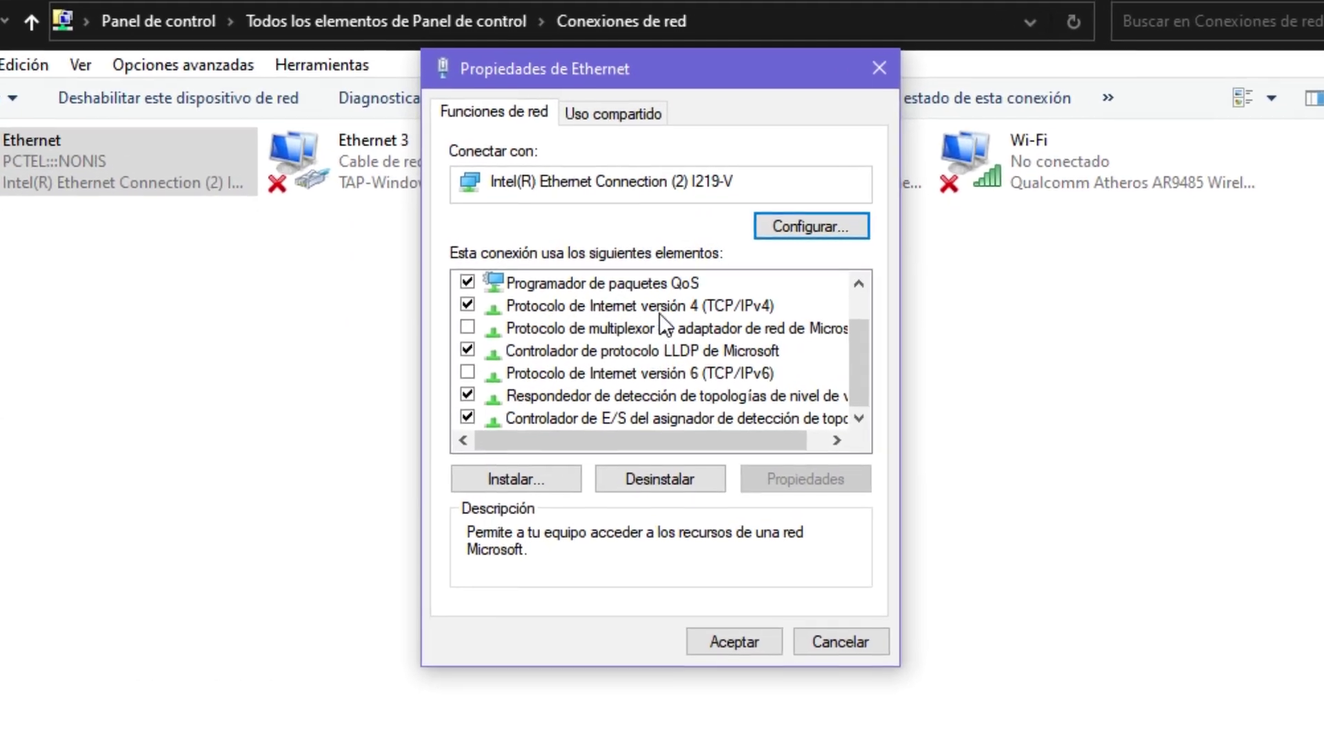
left_click(715, 306)
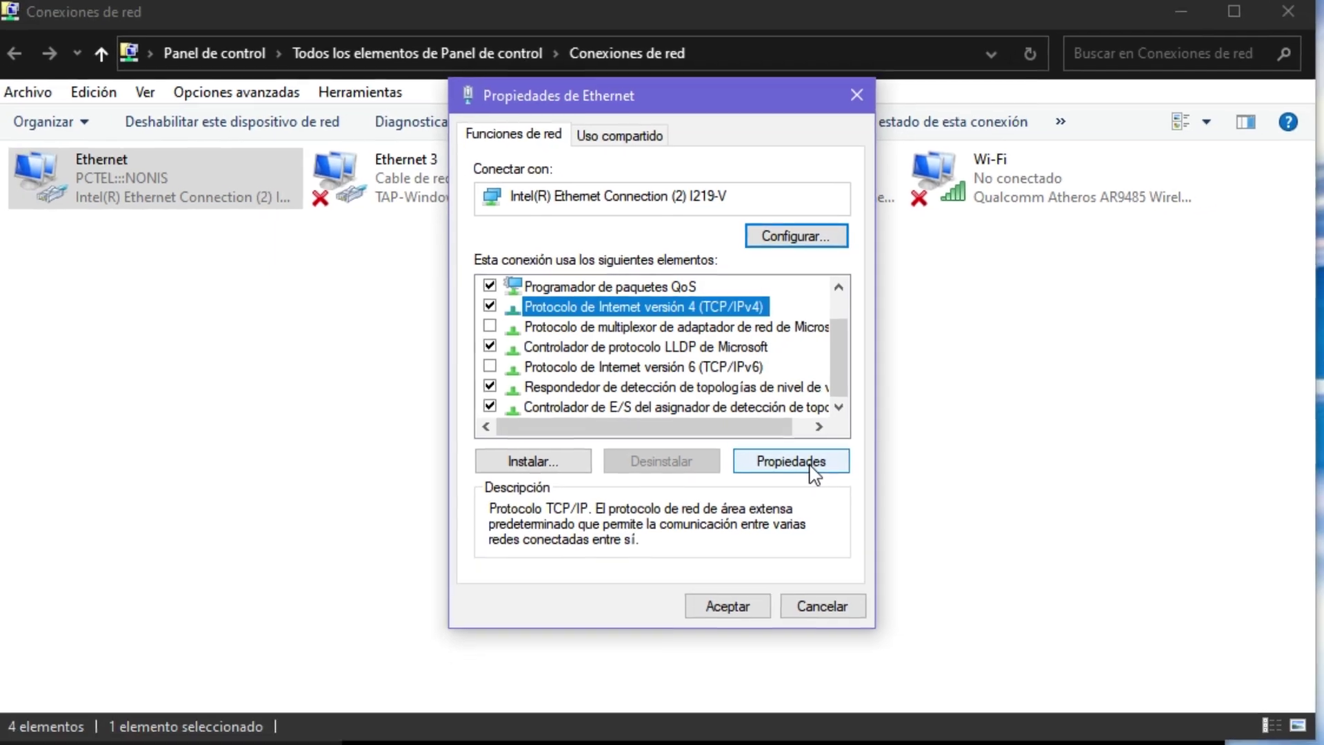
left_click(844, 511)
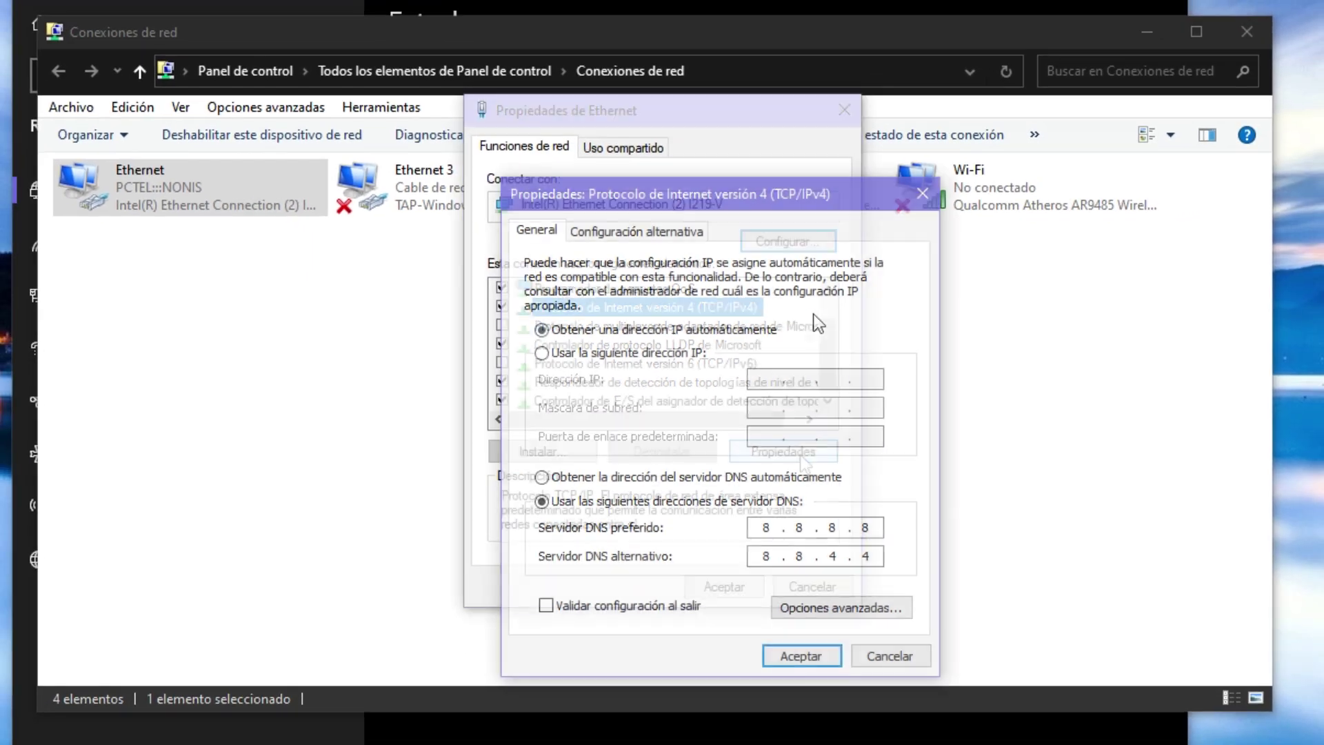
left_click_drag(811, 195, 809, 122)
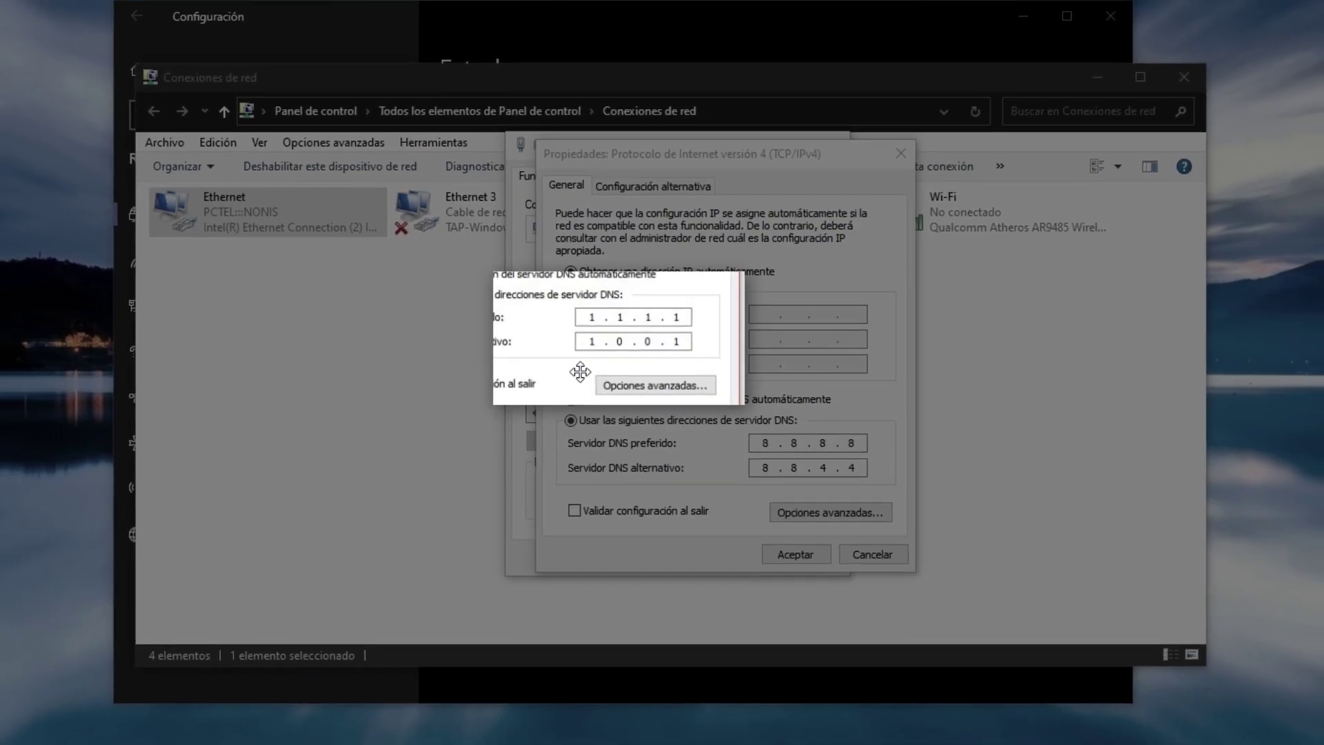
Step: Enlarge the screenshot of the alternative DNS server addresses to read it, and close the image viewer
scroll(581, 372, "up", 8)
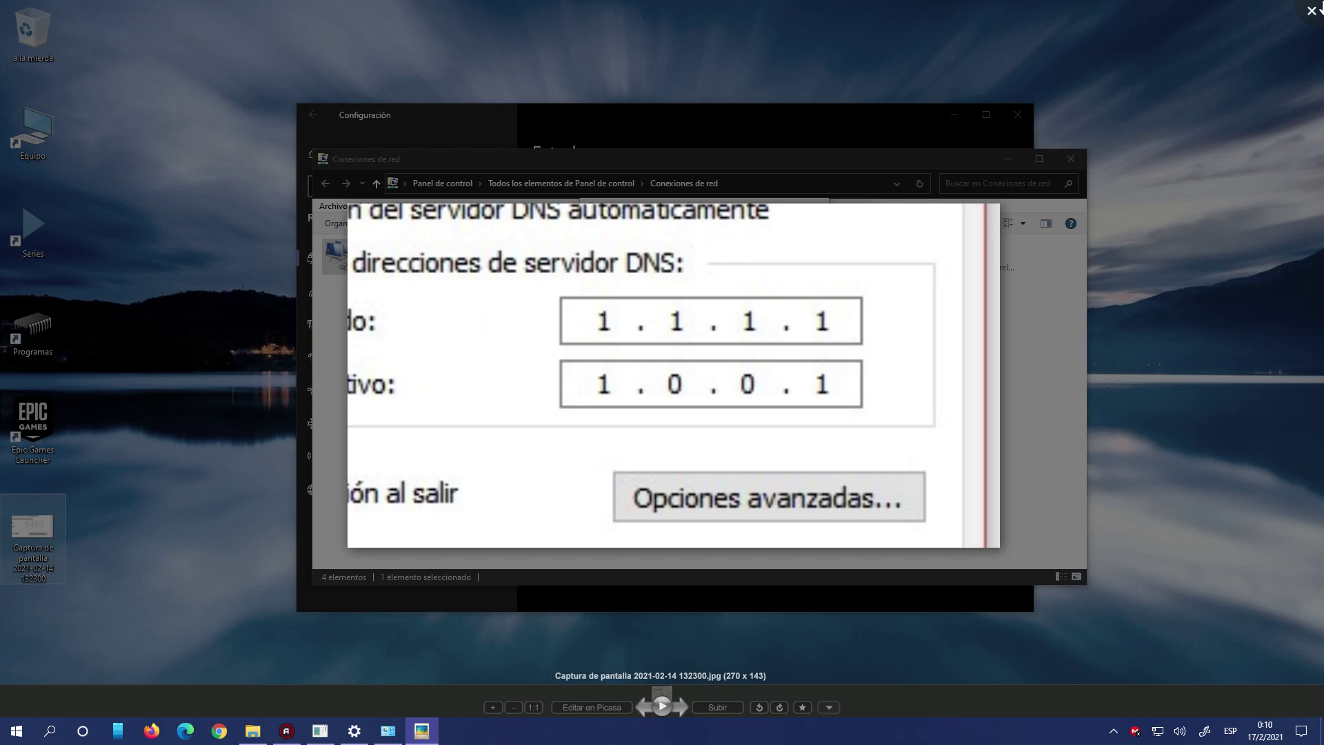
left_click(1310, 11)
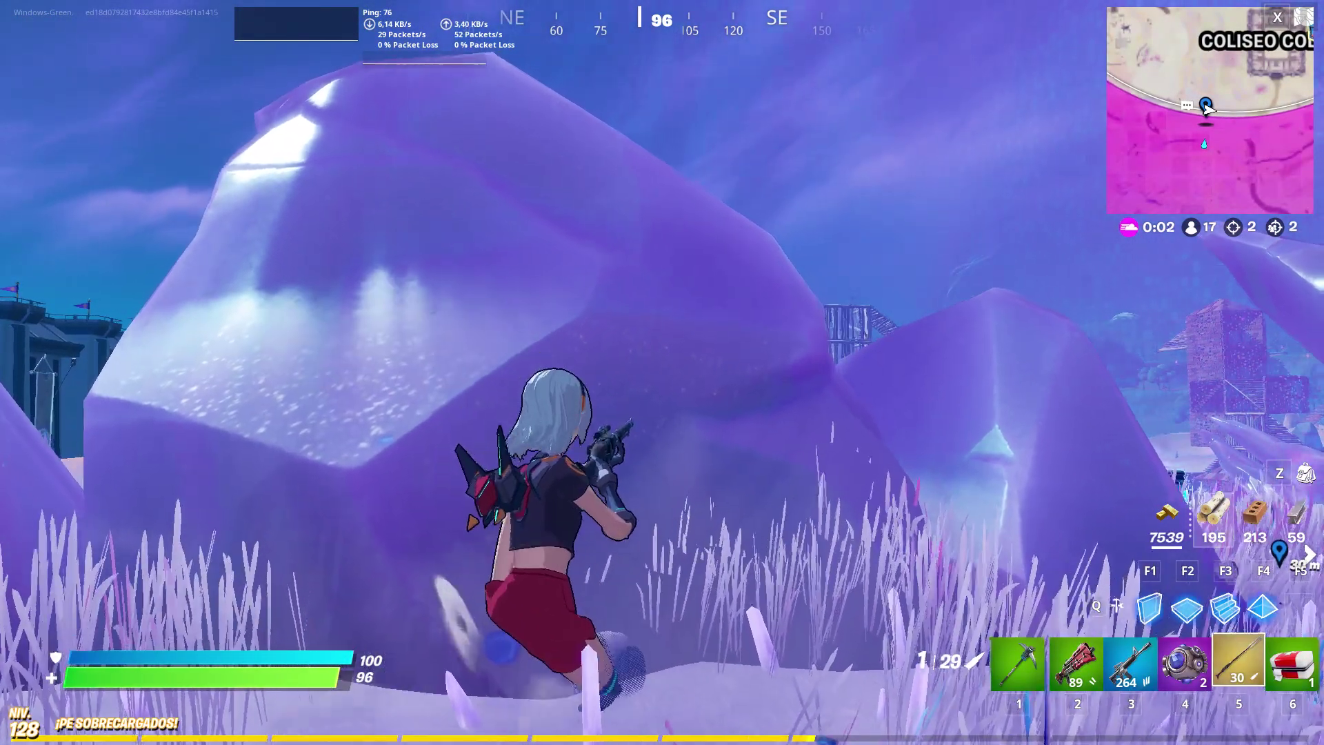
key("3")
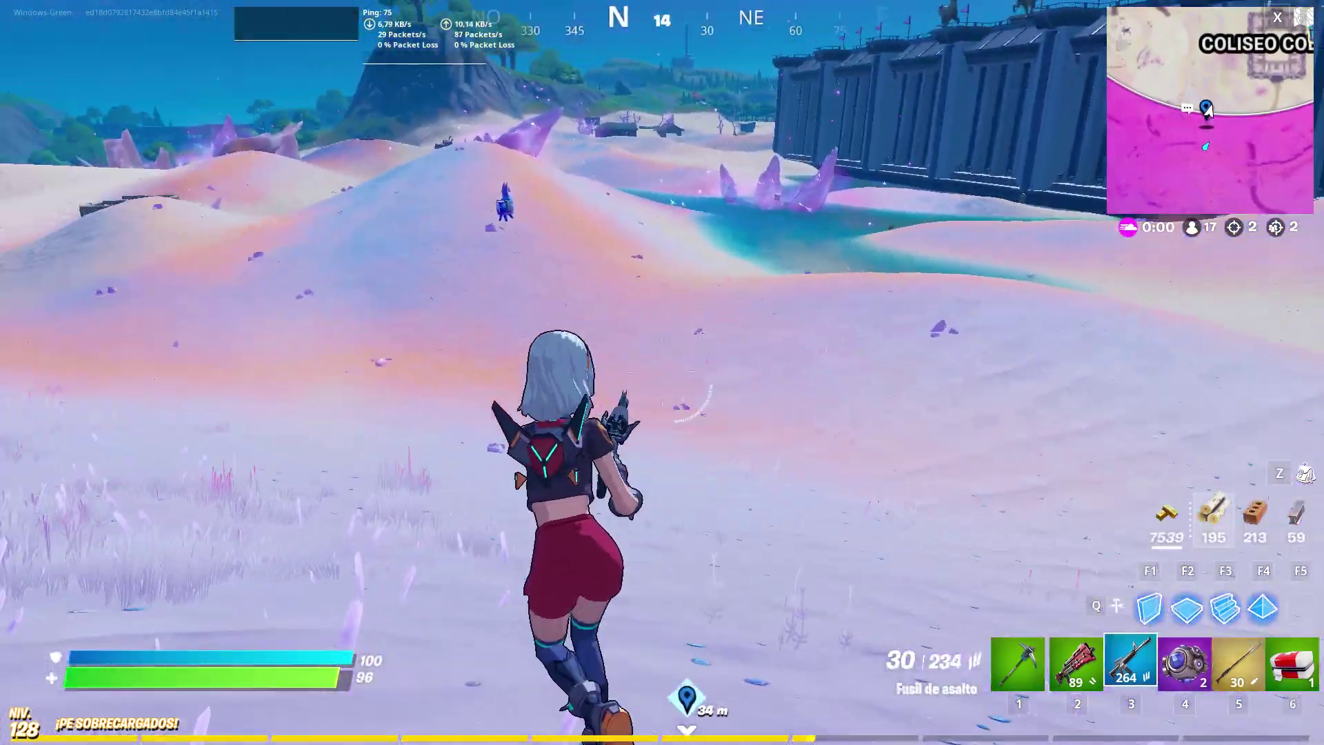
key("2")
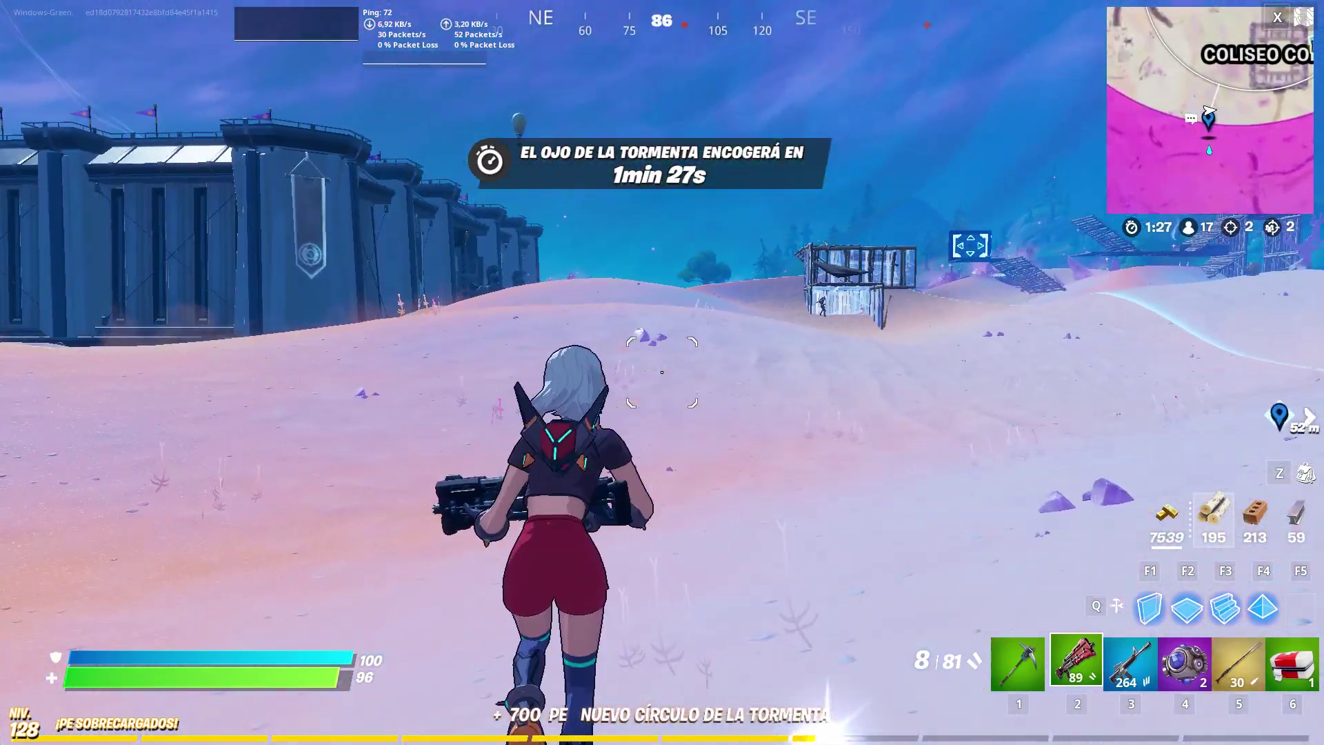
key("5")
right_click(663, 372)
right_click(662, 373)
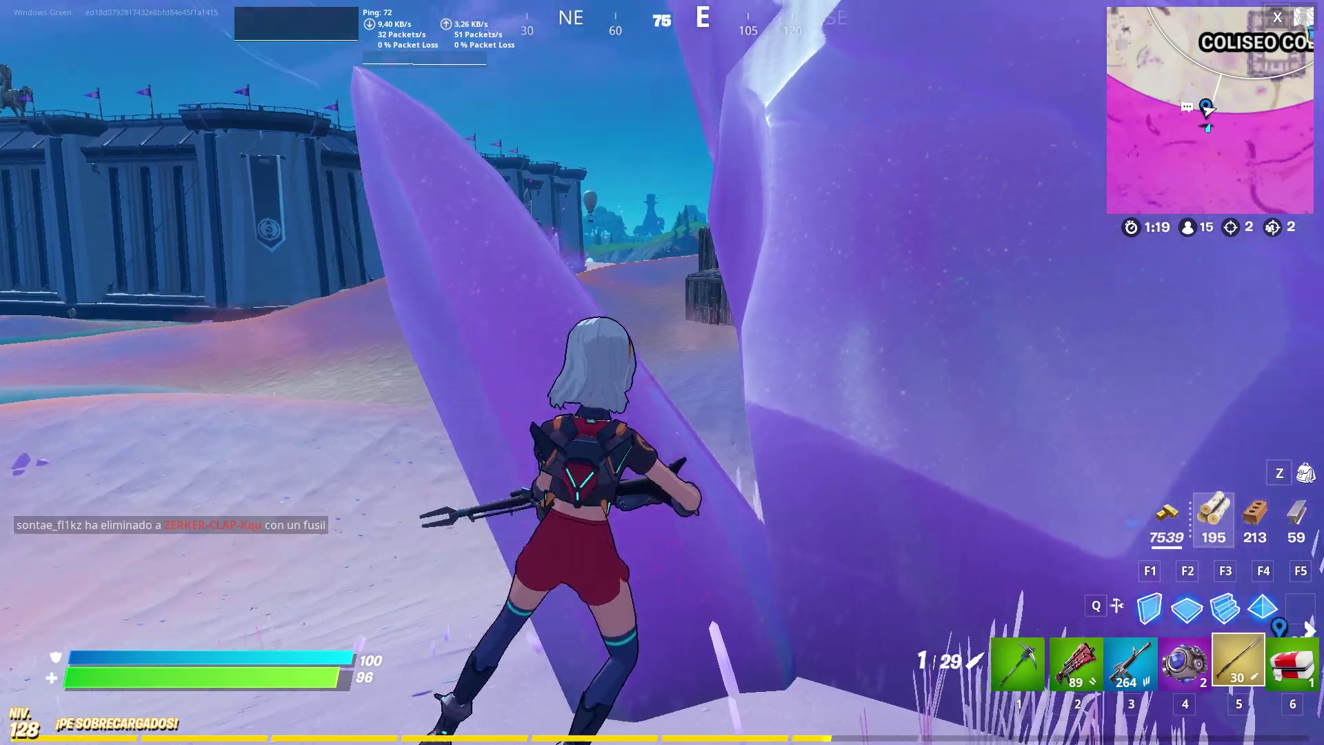
right_click(662, 372)
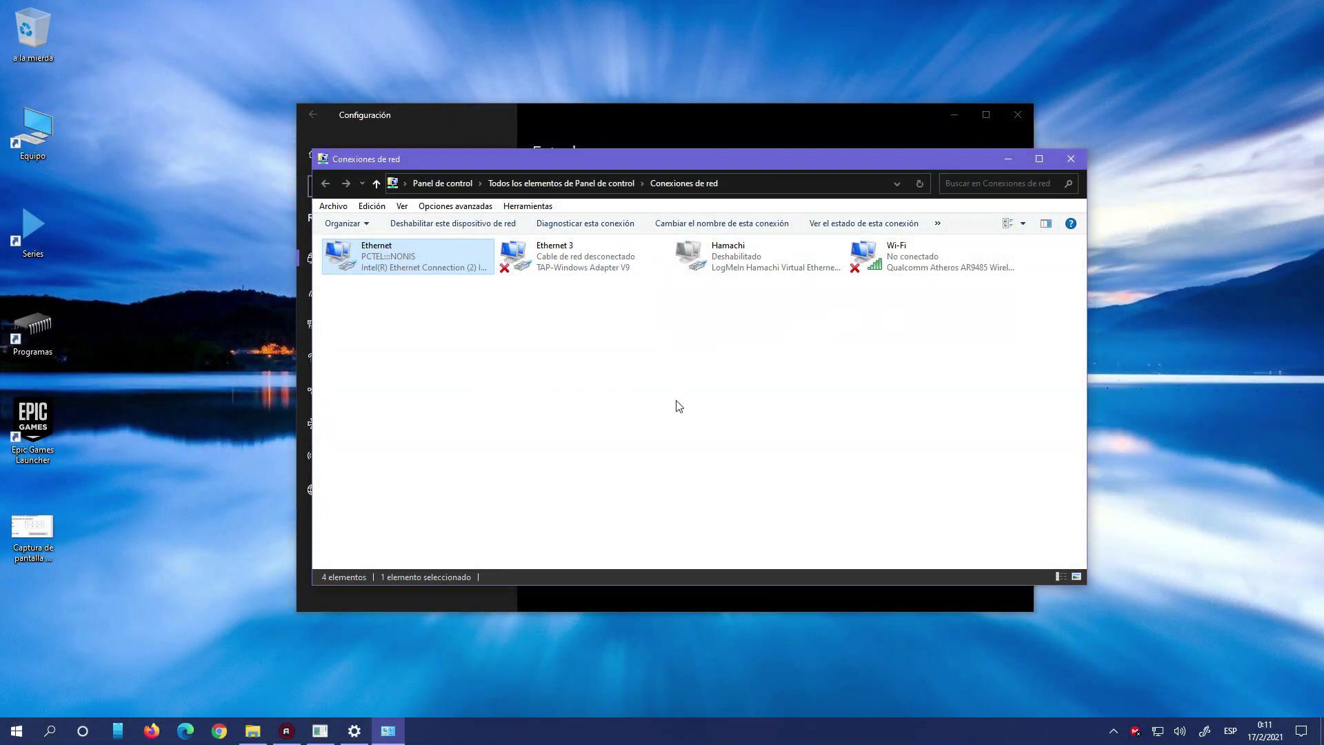
Step: Close the Conexiones de red and Configuración windows
left_click(1071, 161)
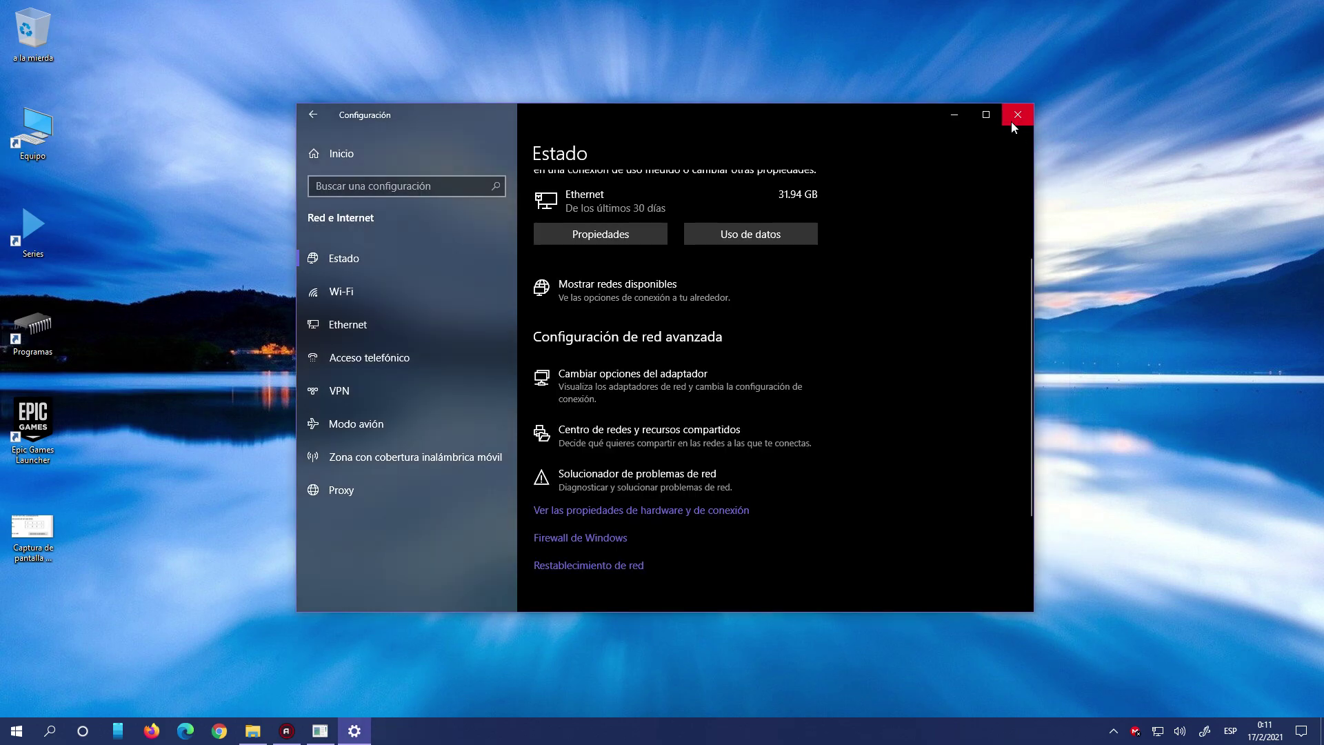
left_click(1011, 117)
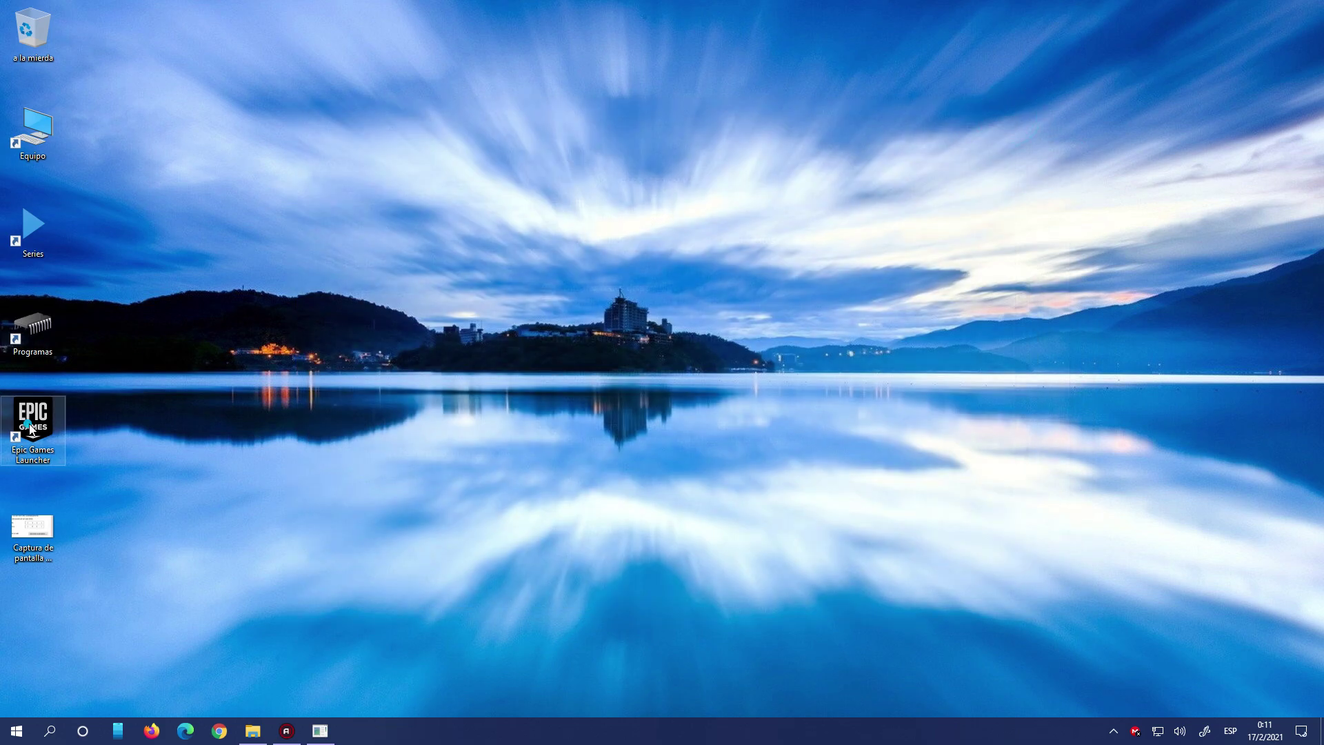
Step: Move the Epic Games Launcher shortcut to the middle of the desktop and launch it
left_click_drag(705, 295, 704, 297)
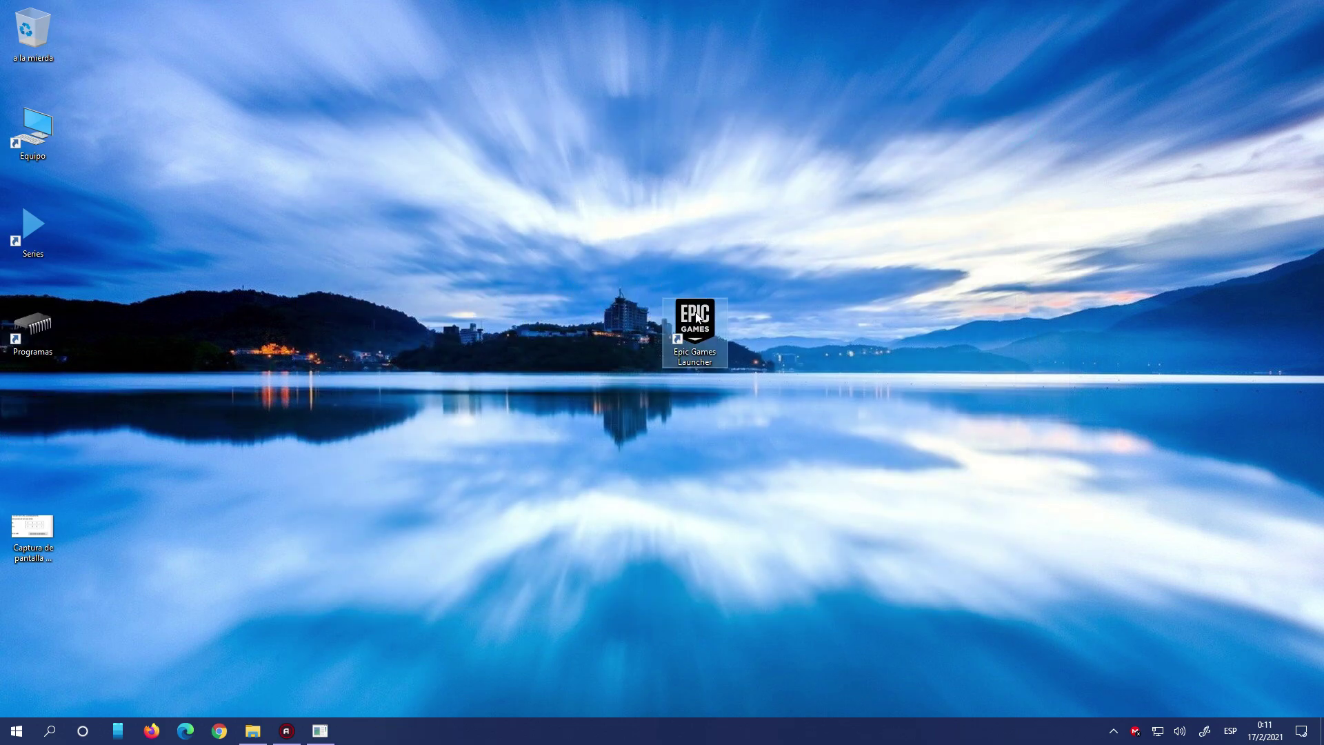
double_click(697, 317)
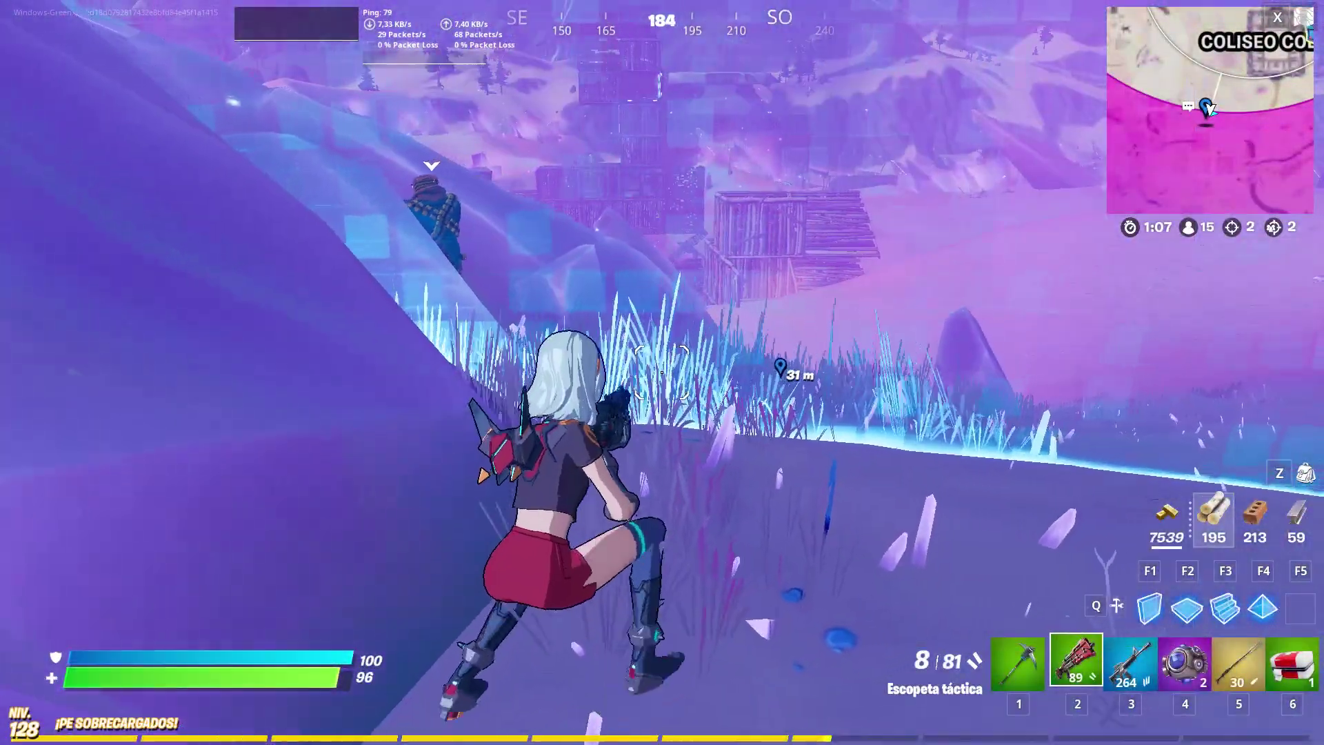
key("w")
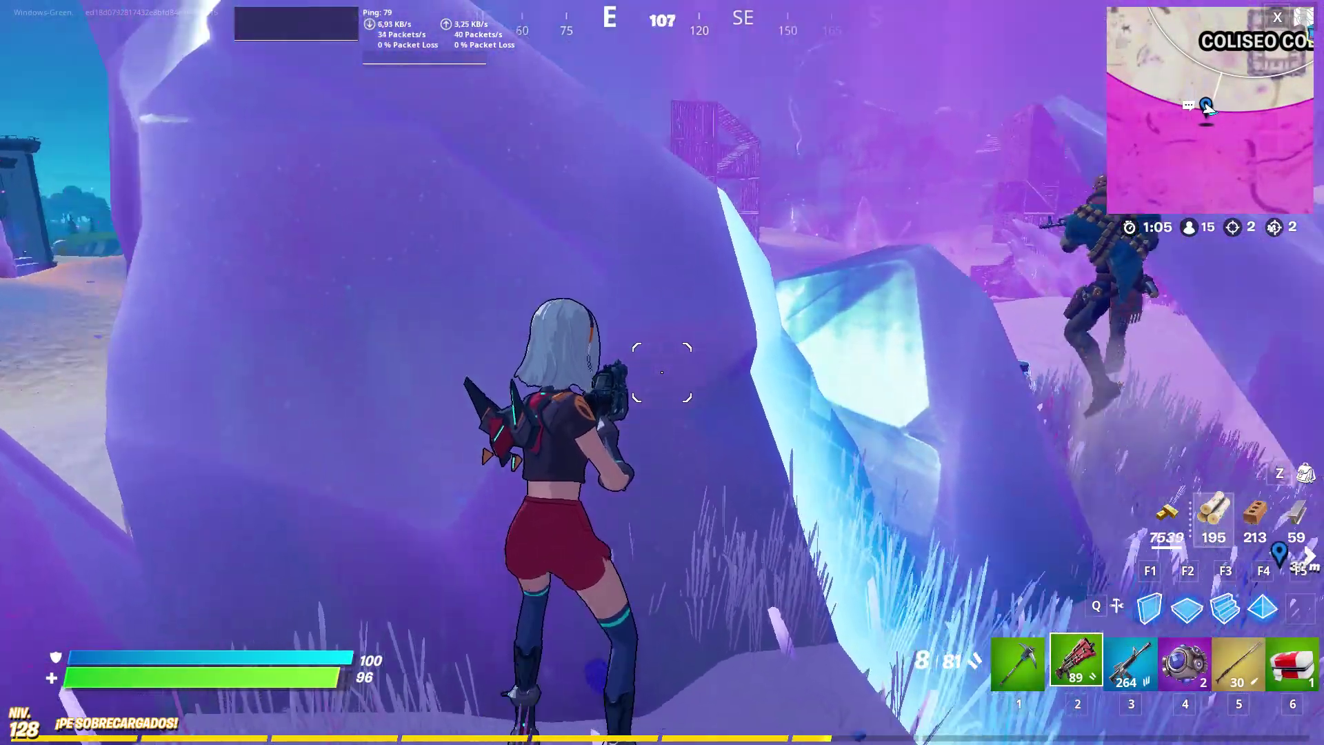
key("w")
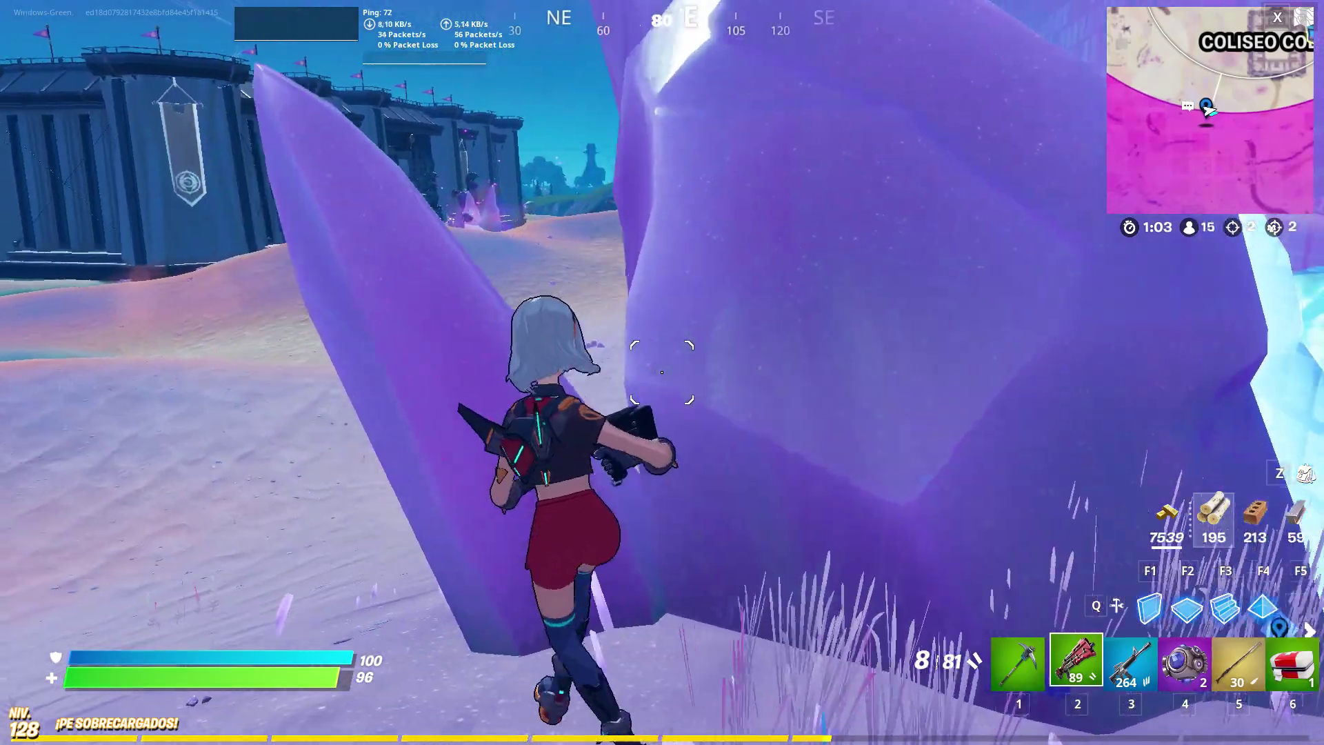
key("w")
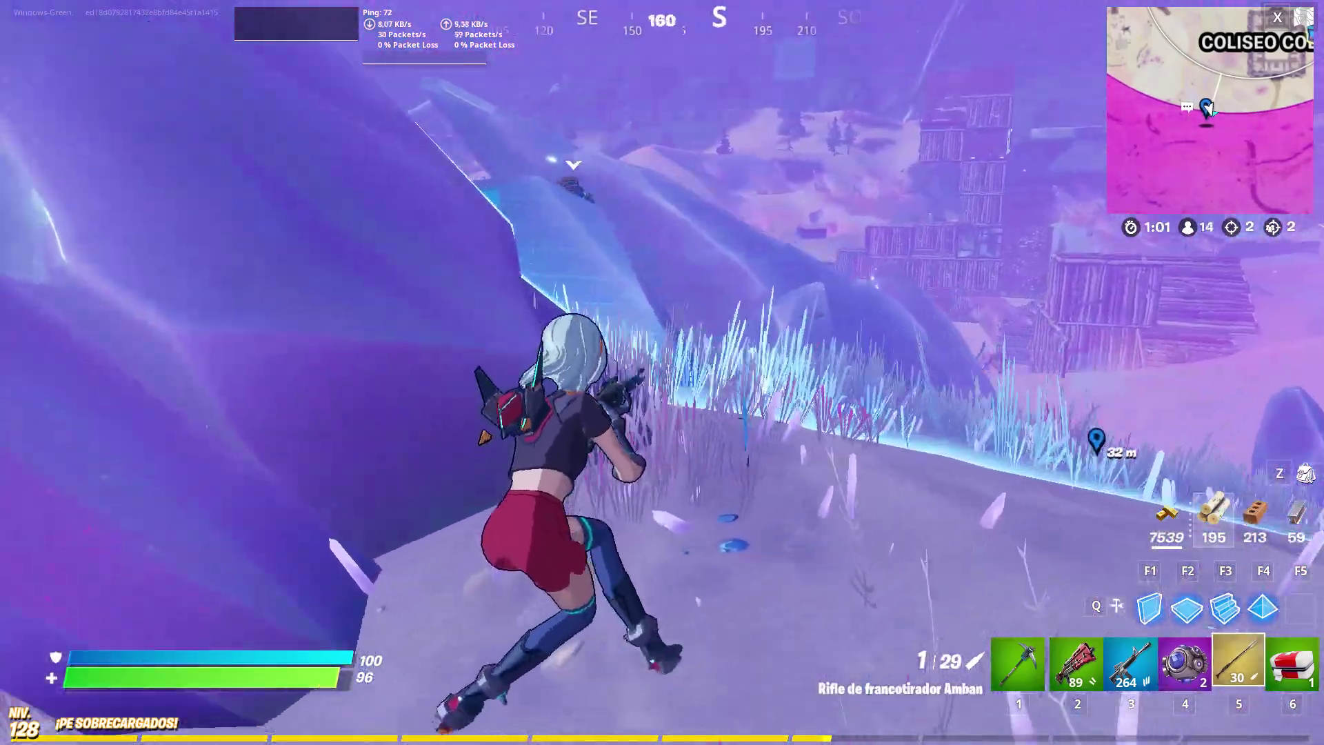
key("w")
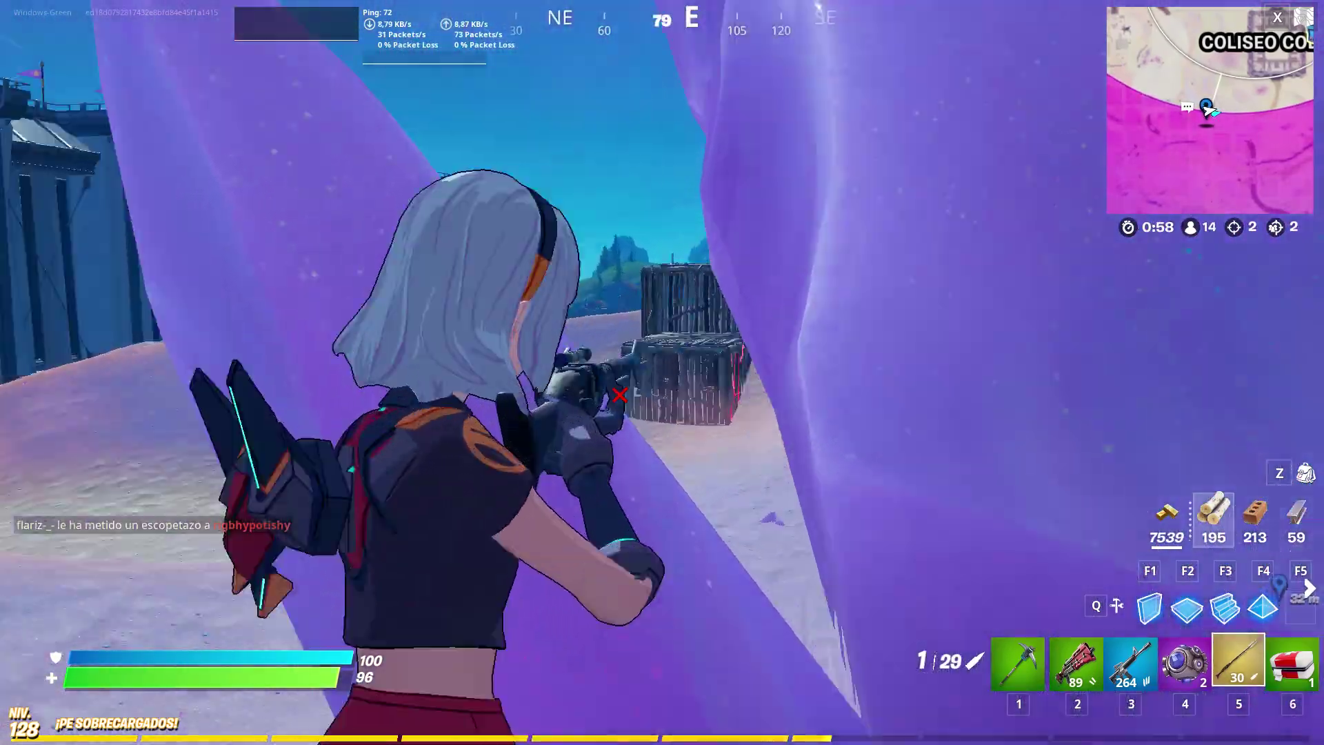
right_click(662, 373)
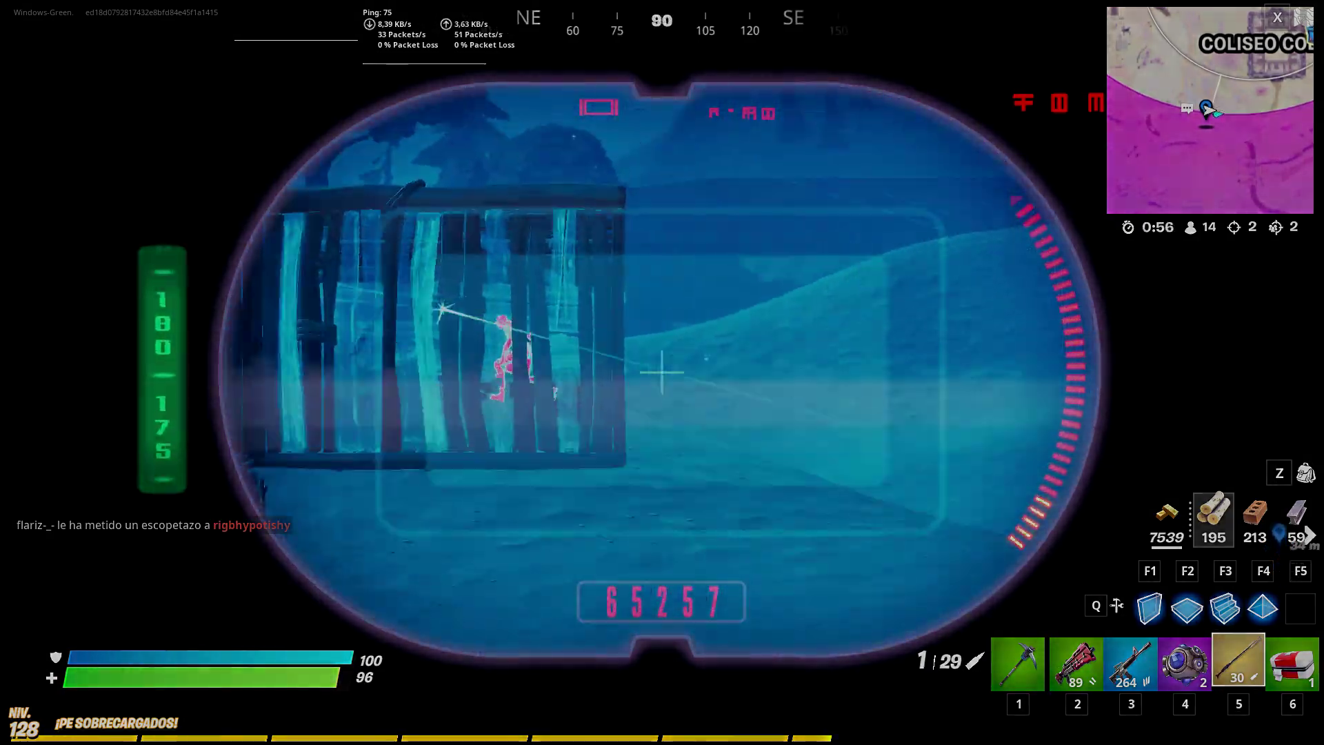
right_click(662, 373)
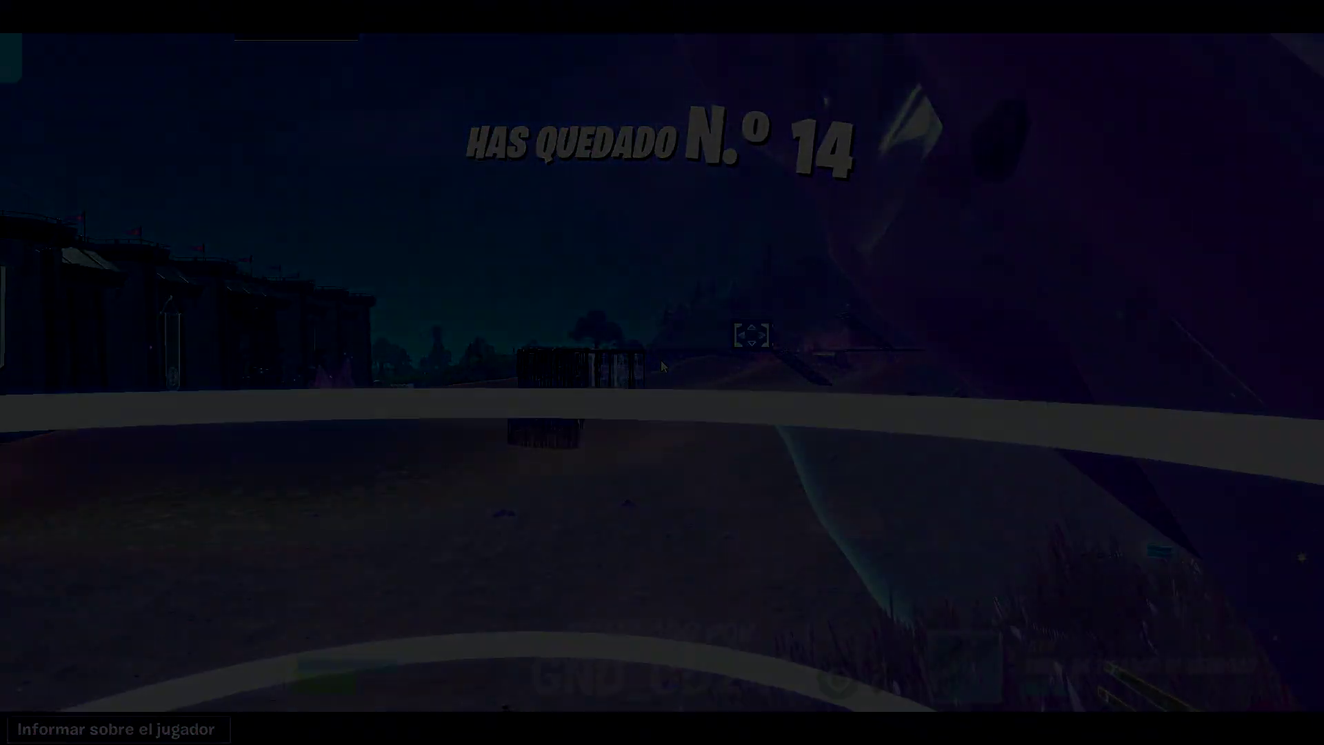